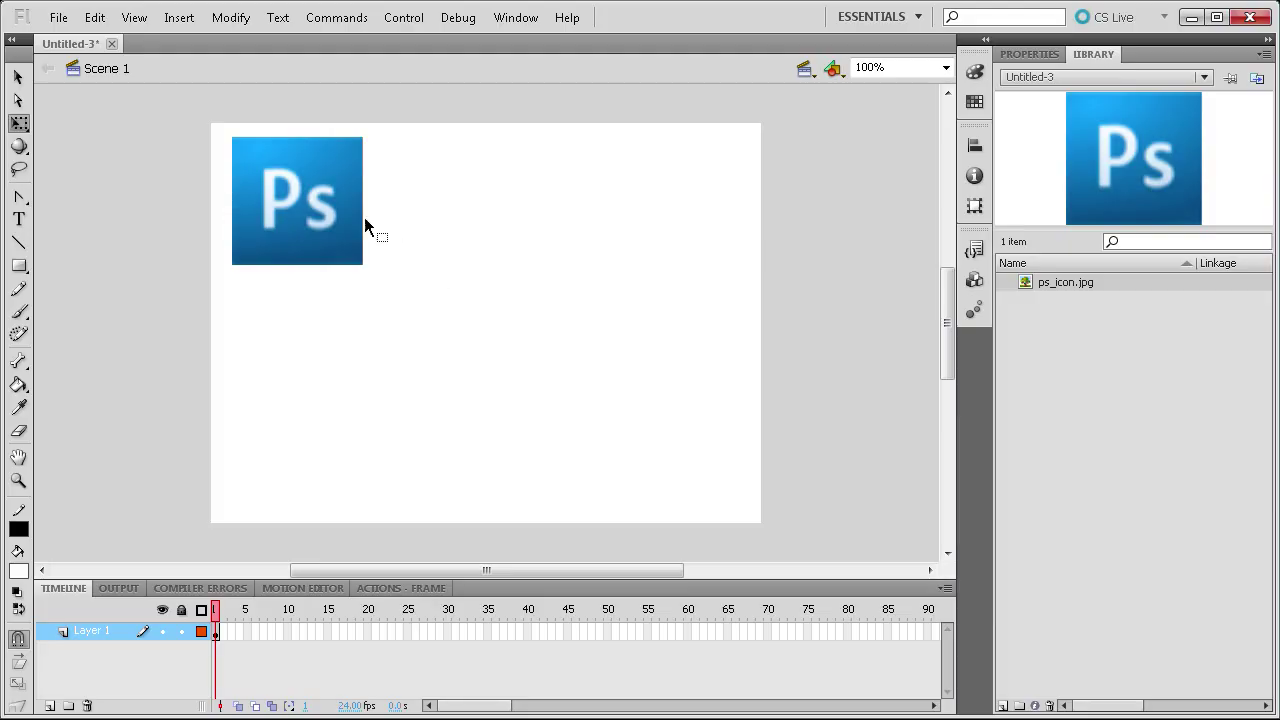
# Convert frame 30 of Layer 1 to a keyframe that holds the Photoshop icon.
pyautogui.click(264, 210)
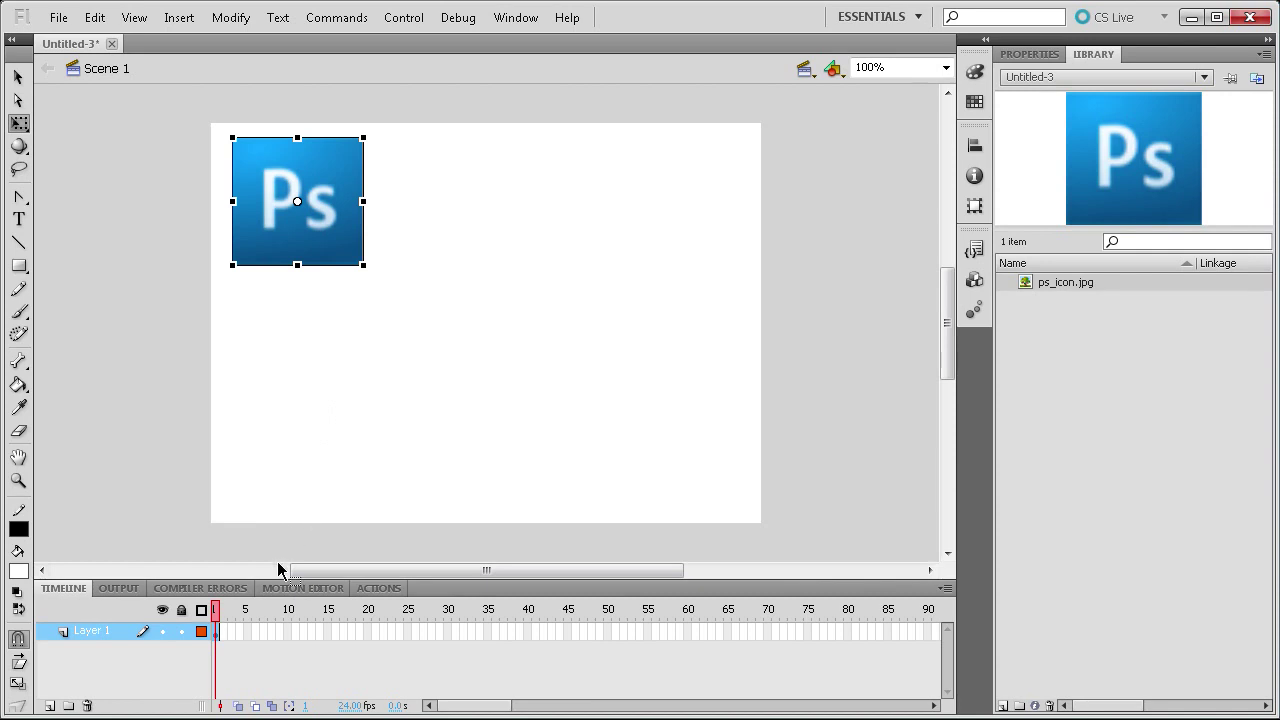
pyautogui.click(217, 636)
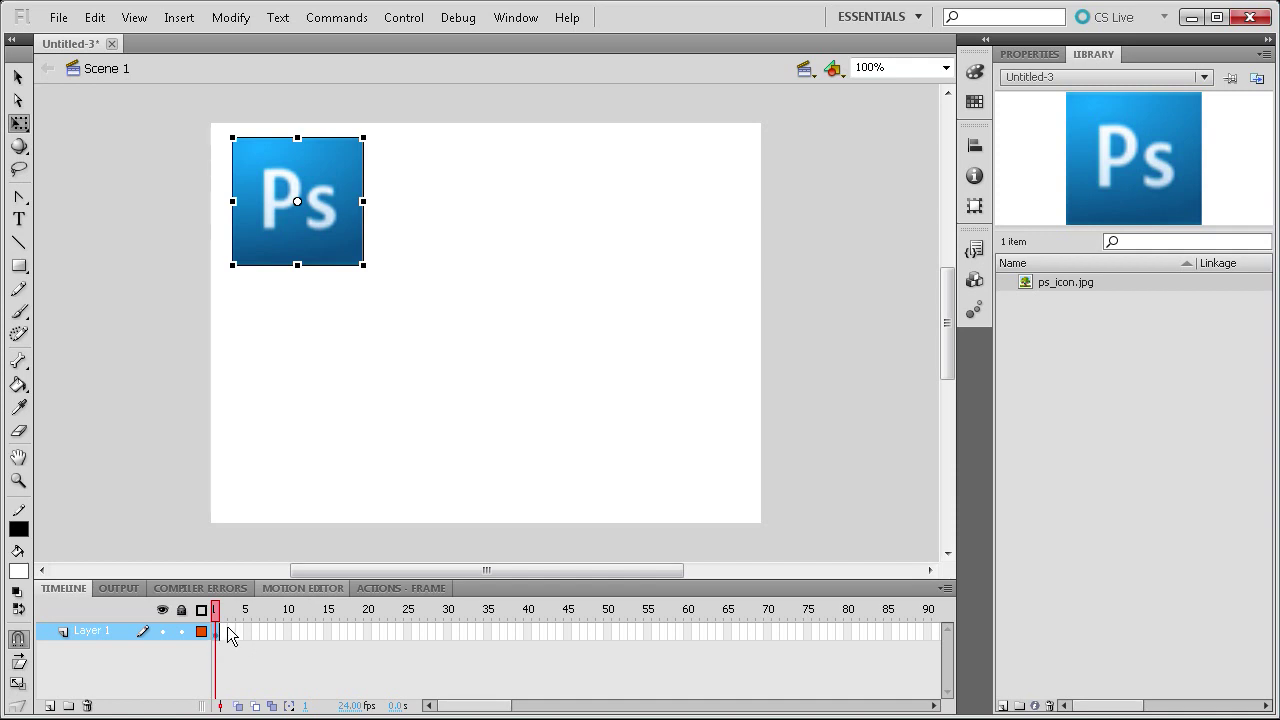
pyautogui.rightClick(216, 628)
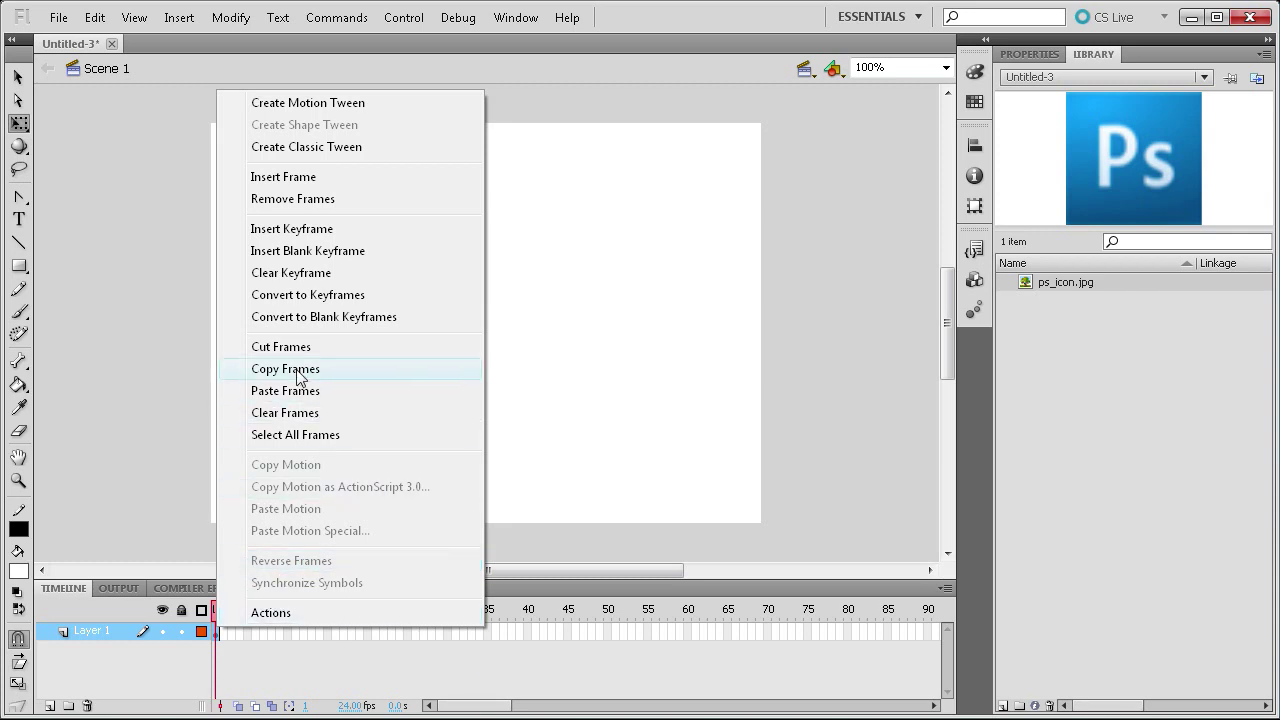
pyautogui.press('Escape')
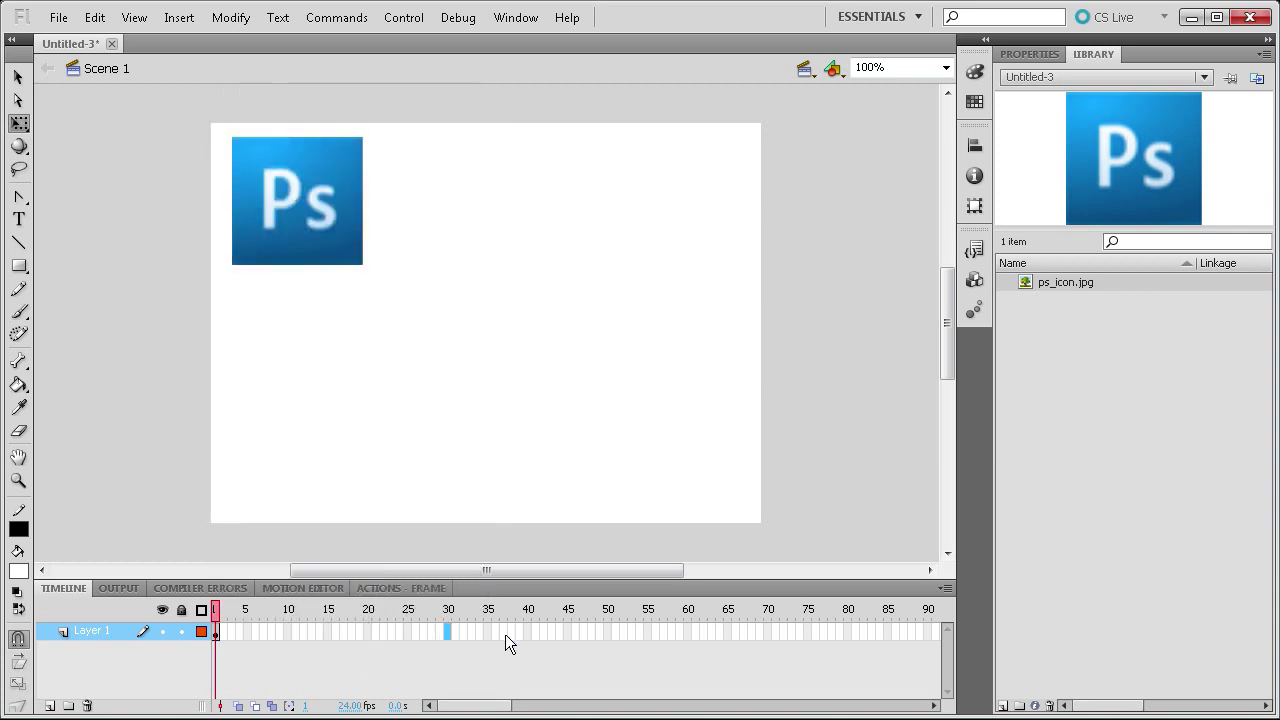
pyautogui.rightClick(448, 630)
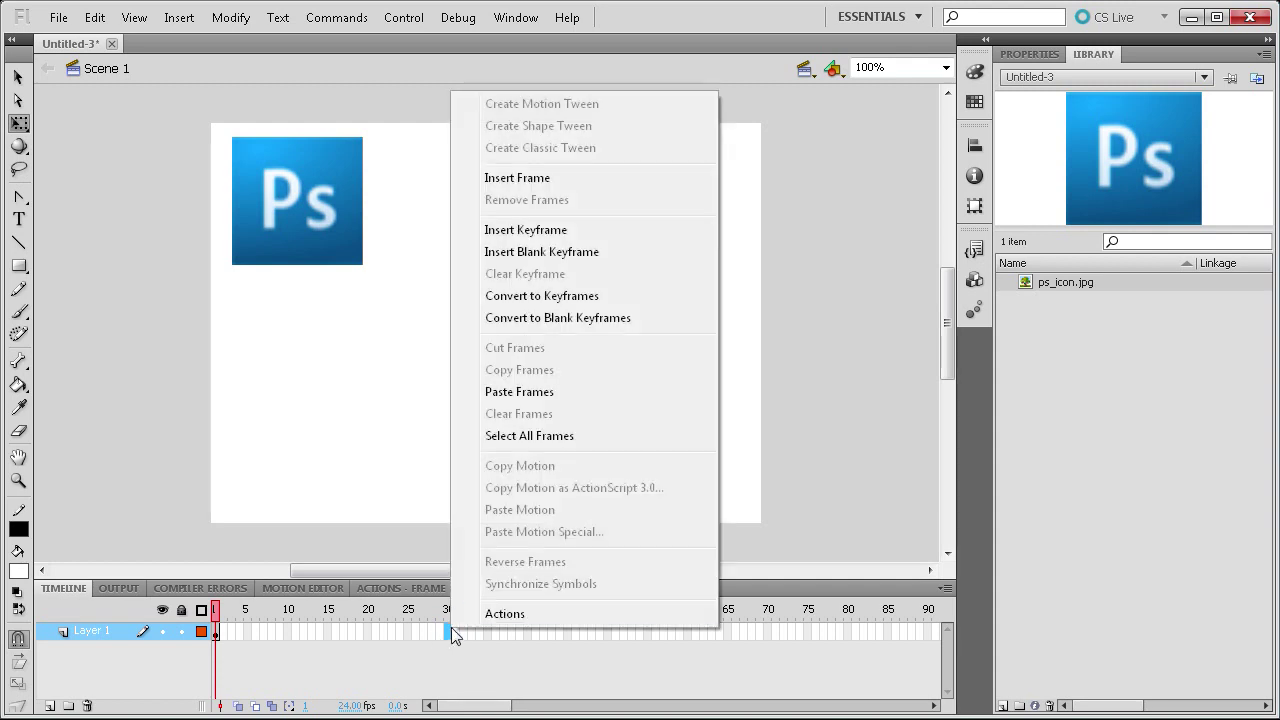
pyautogui.click(512, 300)
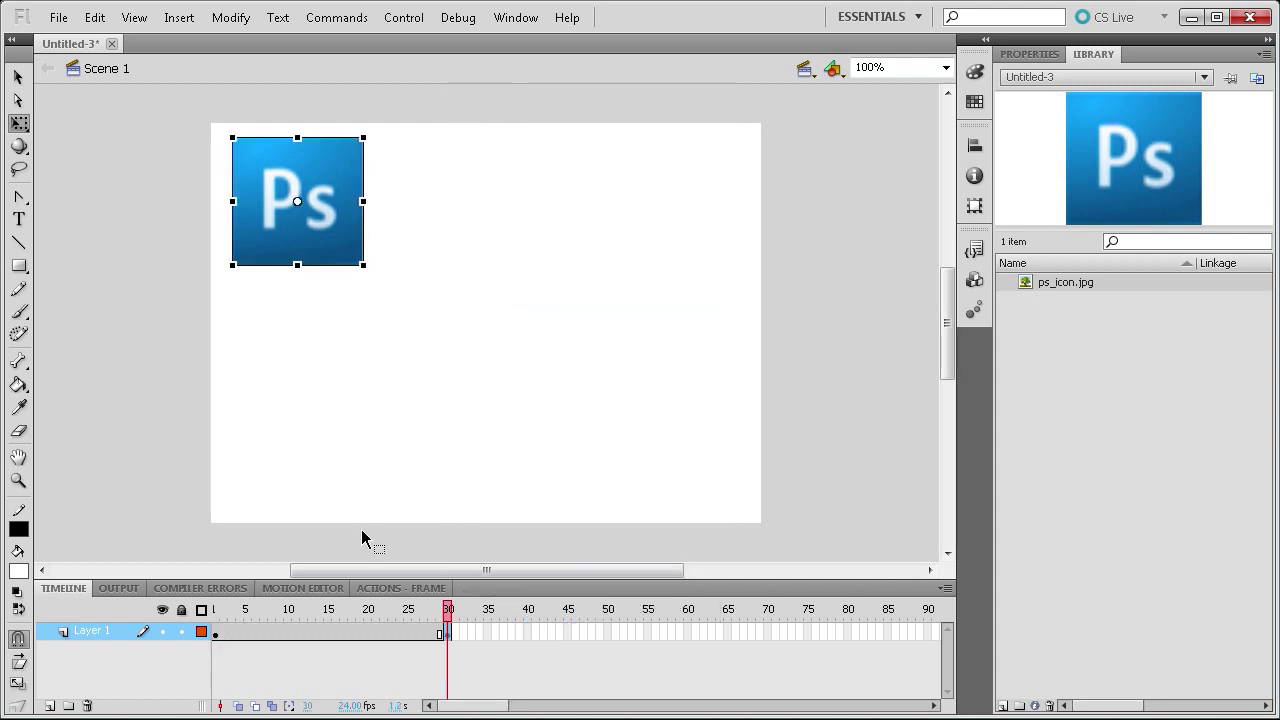
# Create a classic tween on Layer 1 between the keyframes at frames 1 and 30.
pyautogui.click(217, 630)
pyautogui.click(446, 632)
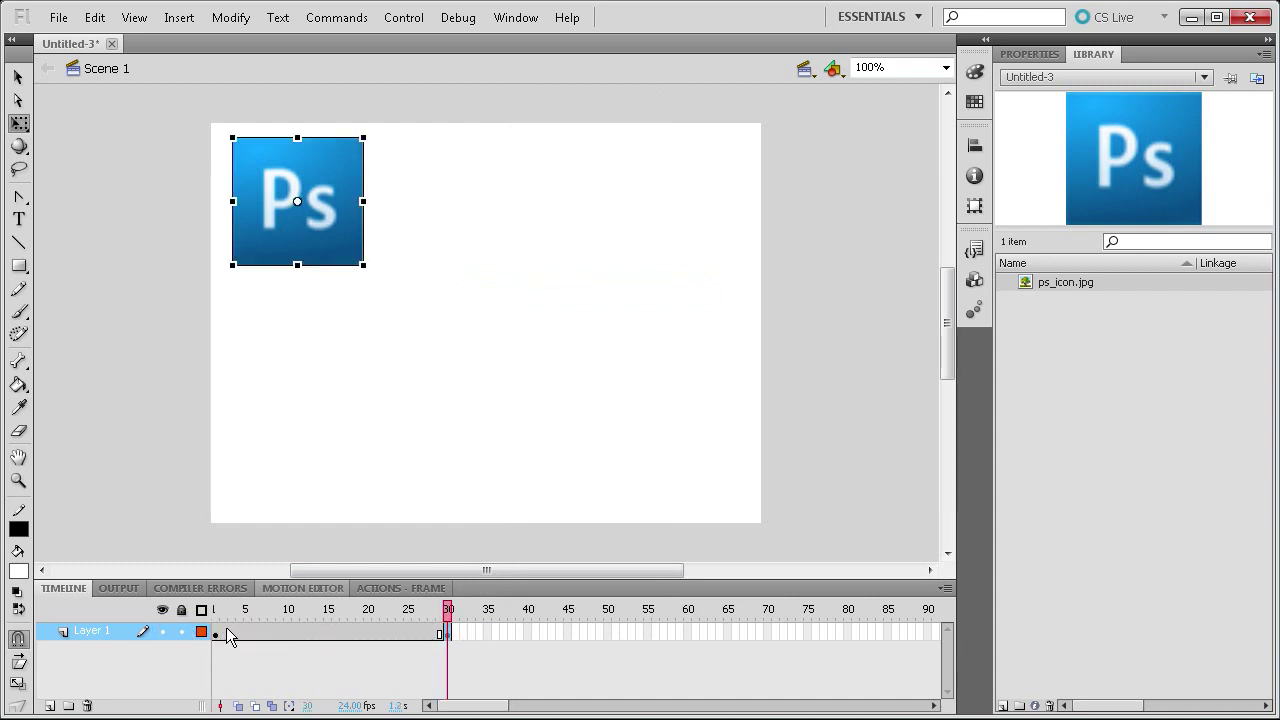
pyautogui.moveTo(448, 610); pyautogui.dragTo(363, 632)
pyautogui.rightClick(346, 632)
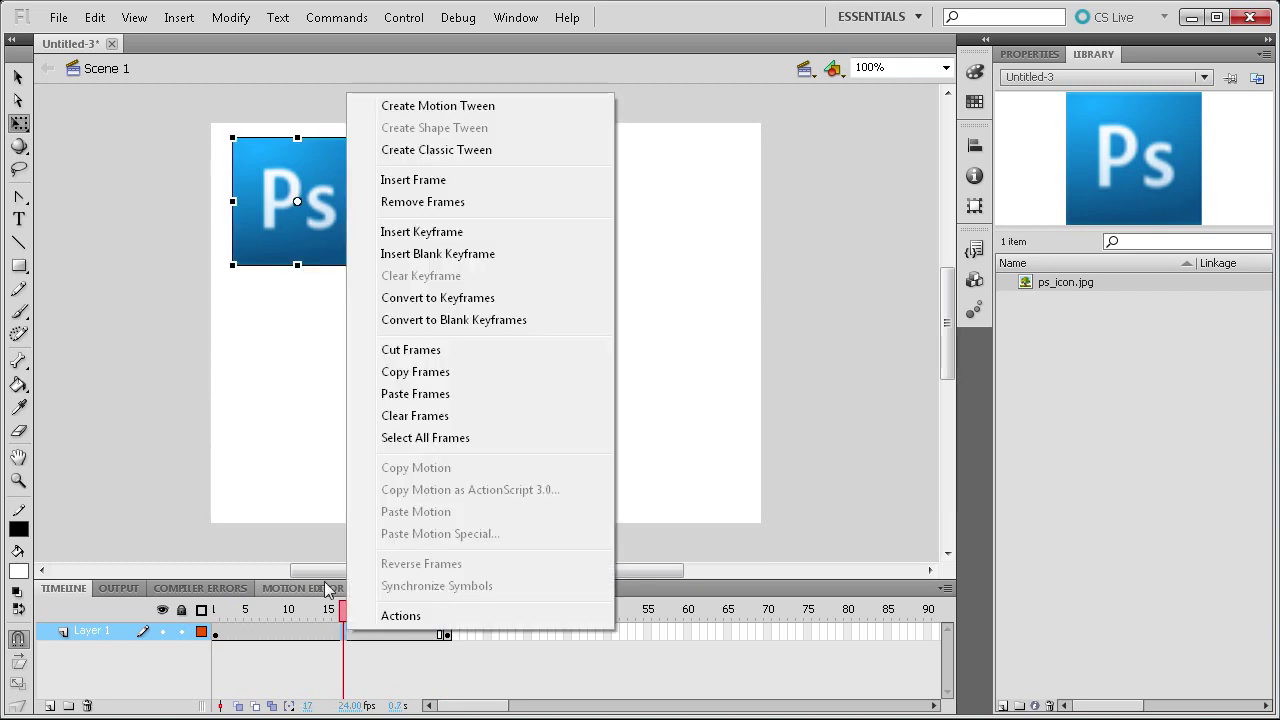
pyautogui.click(424, 150)
# Preview the classic tween by playing and scrubbing through its frames back to frame 1.
pyautogui.moveTo(343, 610); pyautogui.dragTo(224, 618)
pyautogui.press('Return')
pyautogui.press('Return')
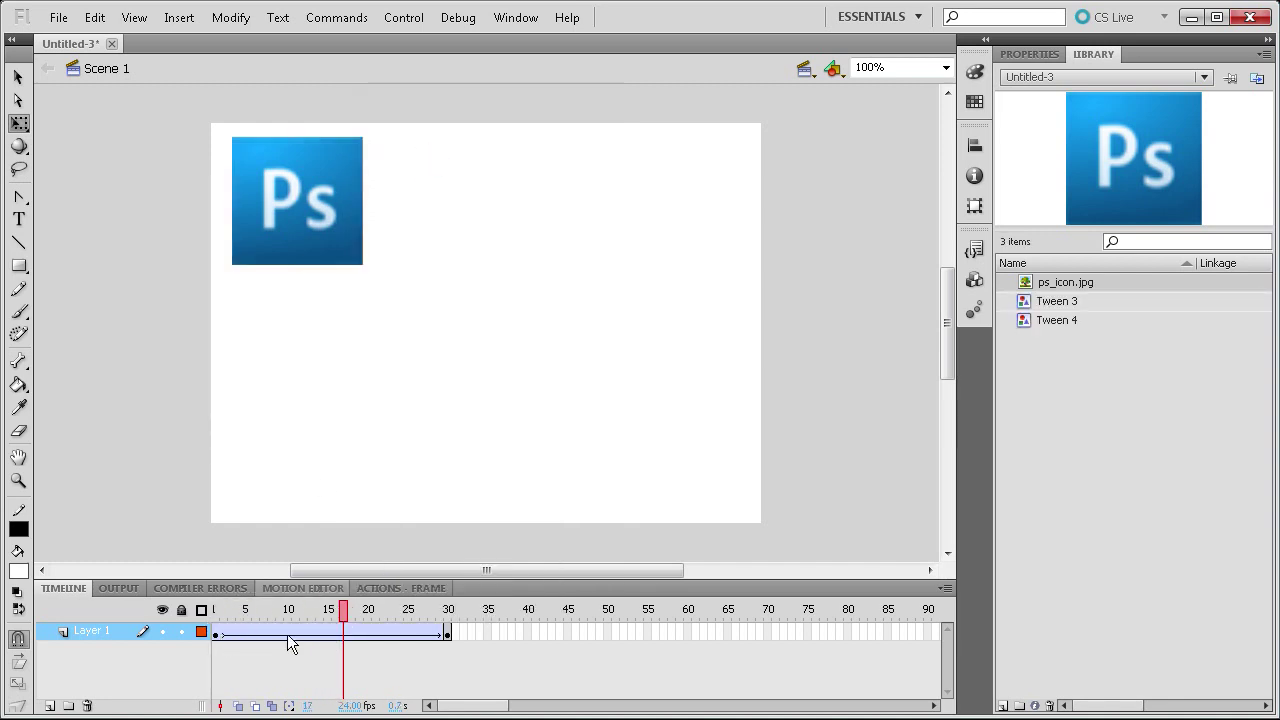
pyautogui.click(296, 630)
pyautogui.click(215, 631)
pyautogui.moveTo(440, 630); pyautogui.dragTo(242, 645)
pyautogui.click(214, 631)
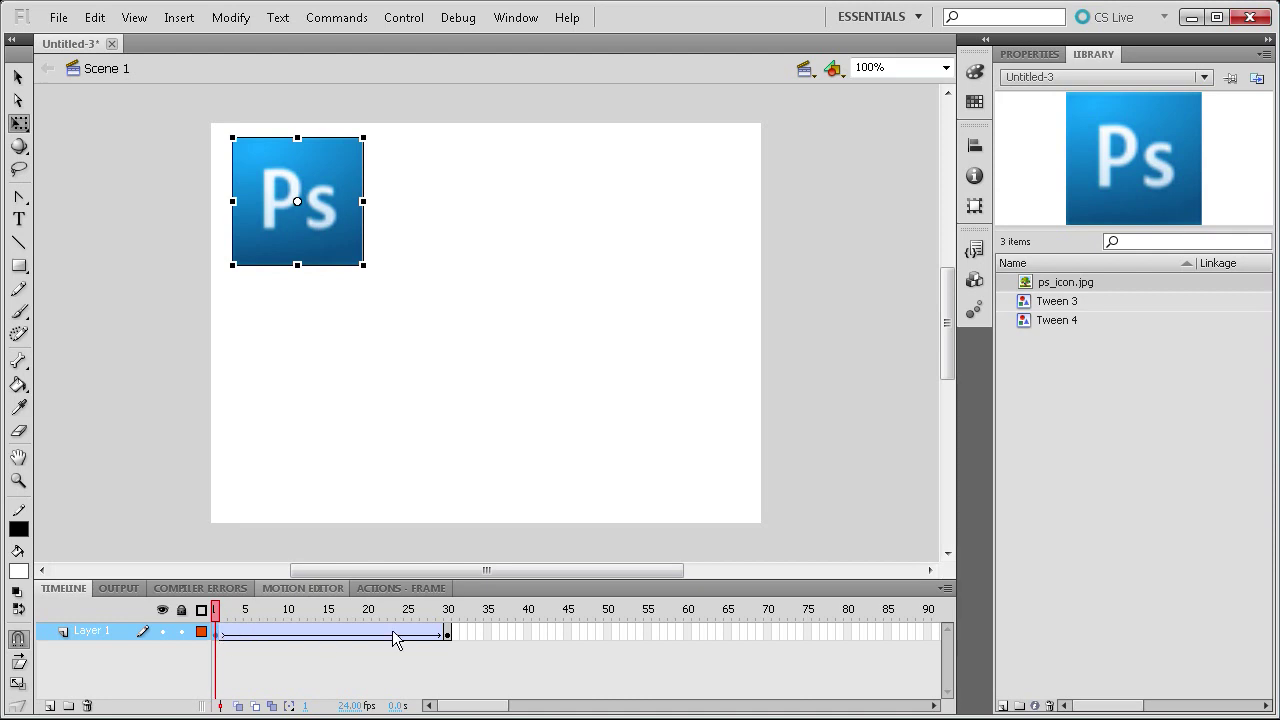
# At frame 30, move the icon to the lower-right area of the stage and check the ending frames.
pyautogui.click(444, 630)
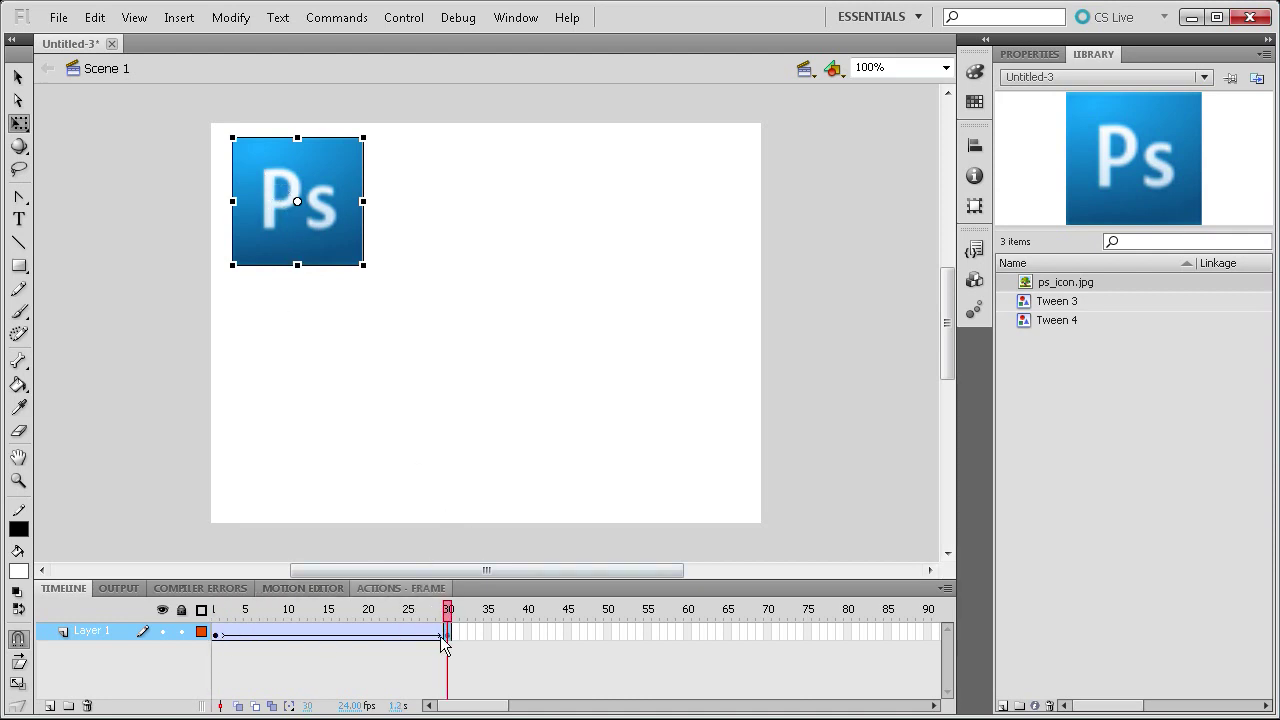
pyautogui.moveTo(270, 165); pyautogui.dragTo(603, 381)
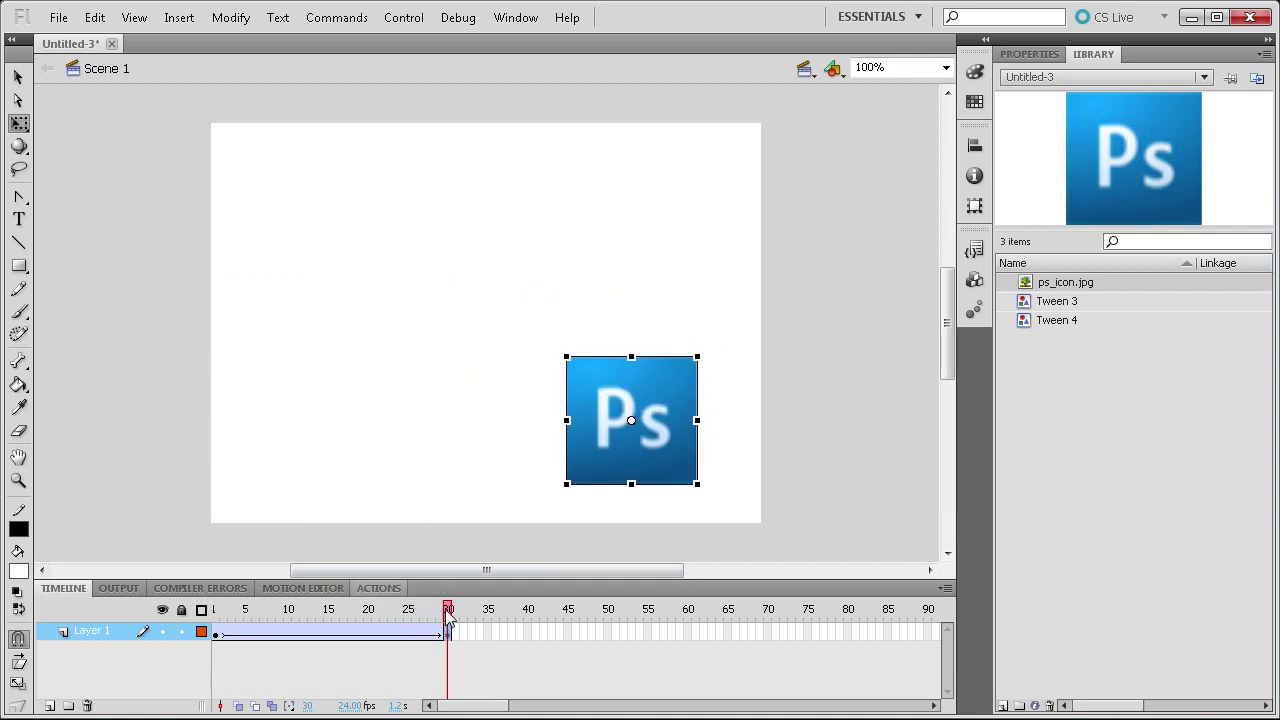
pyautogui.moveTo(447, 620)
pyautogui.mouseDown()
pyautogui.moveTo(214, 630)
pyautogui.moveTo(447, 640)
pyautogui.mouseUp()
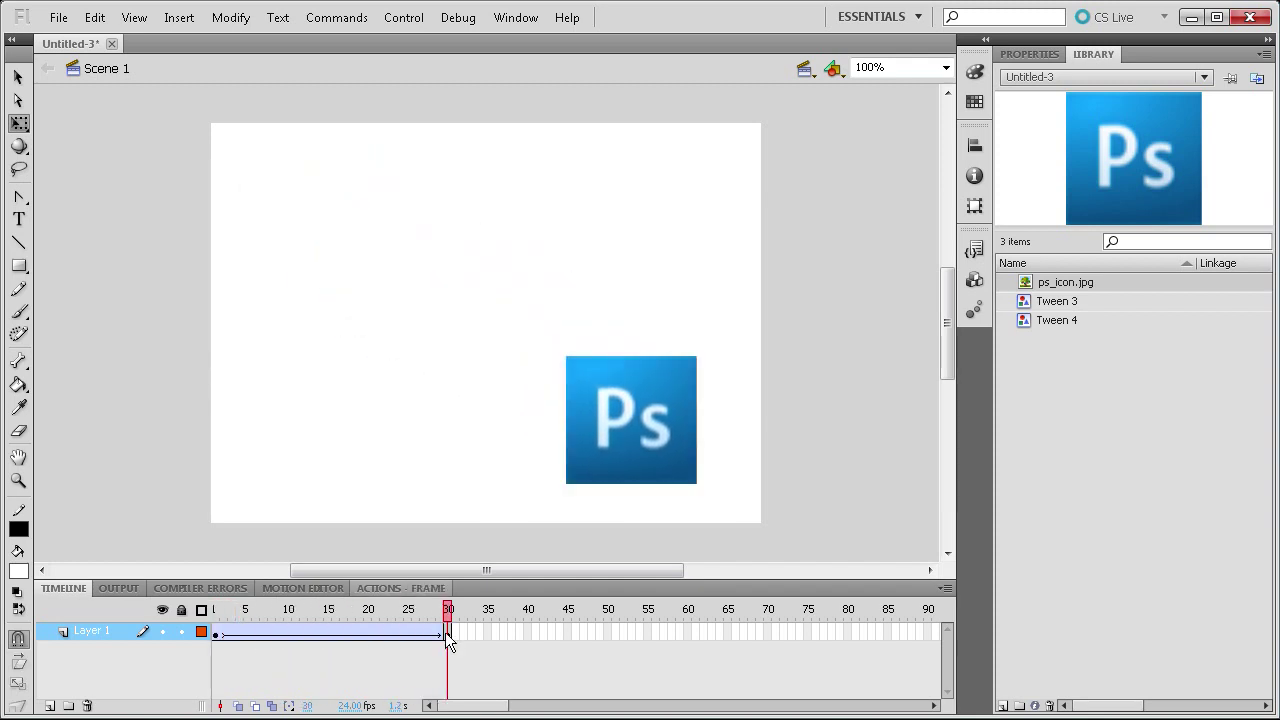
pyautogui.click(443, 632)
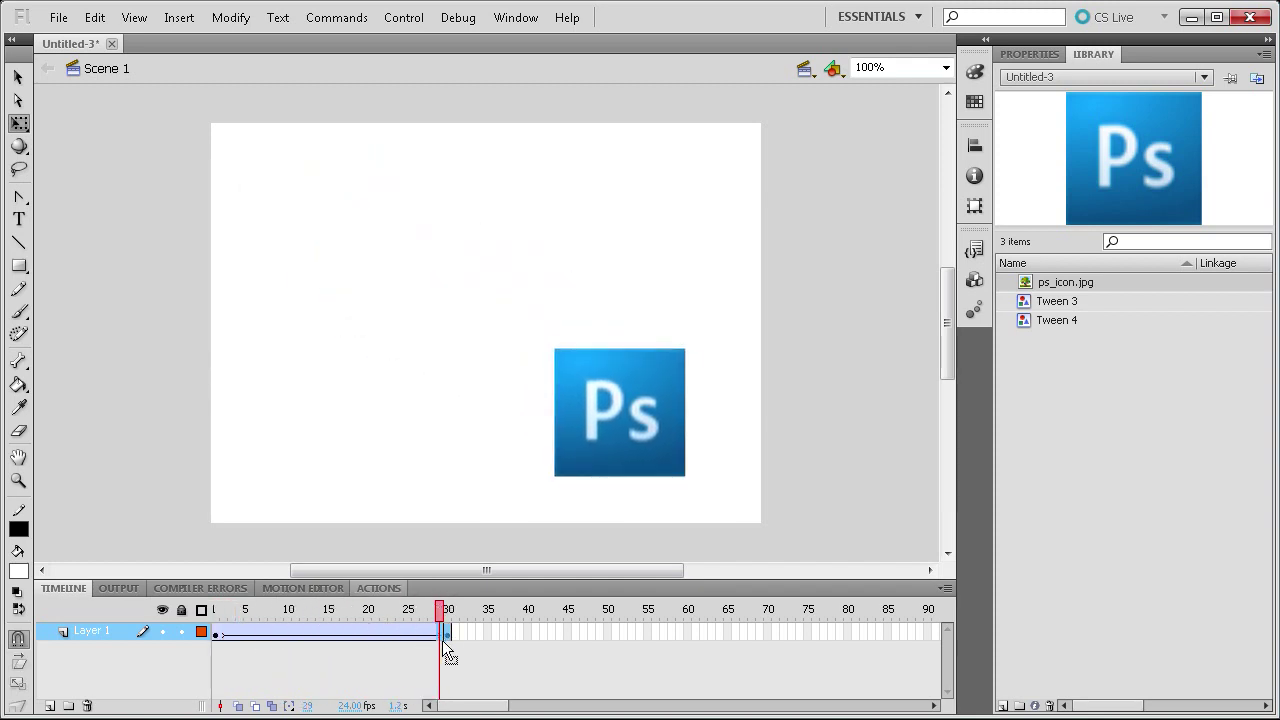
pyautogui.click(446, 633)
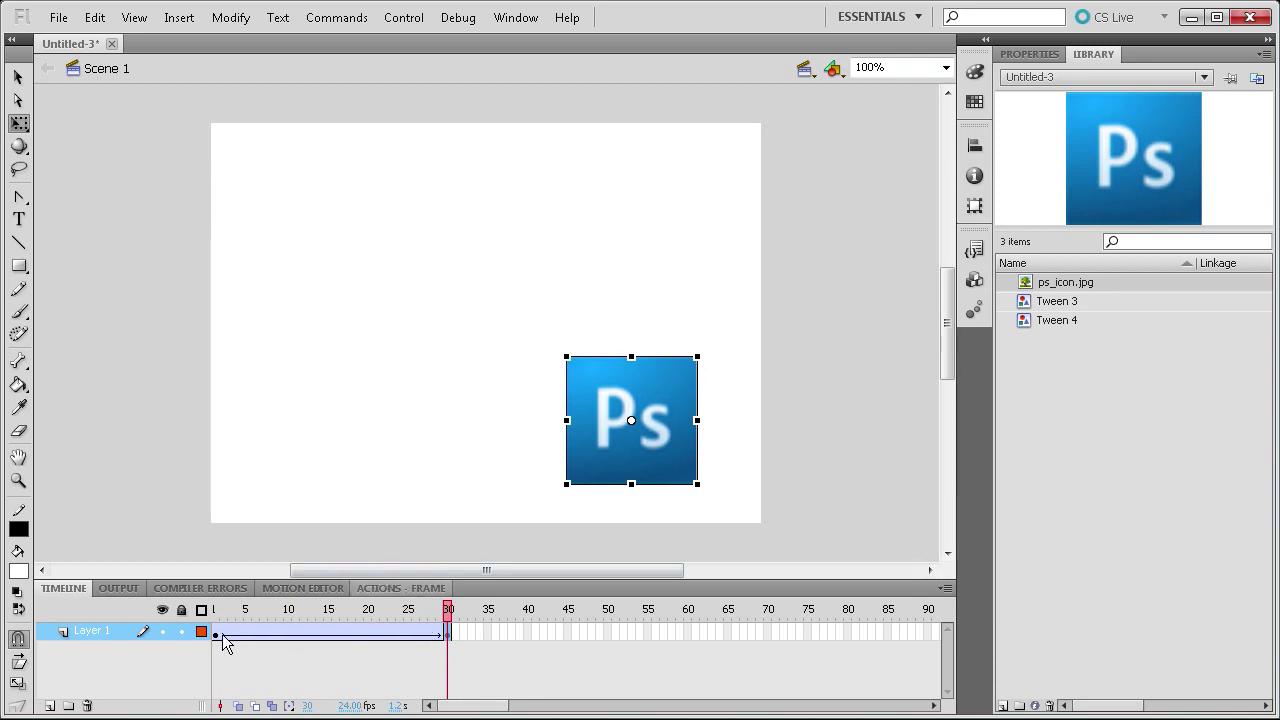
# Remove all frames after frame 1 from Layer 1 and reselect the first frame.
pyautogui.click(222, 634)
pyautogui.click(448, 633)
pyautogui.rightClick(448, 633)
pyautogui.click(502, 204)
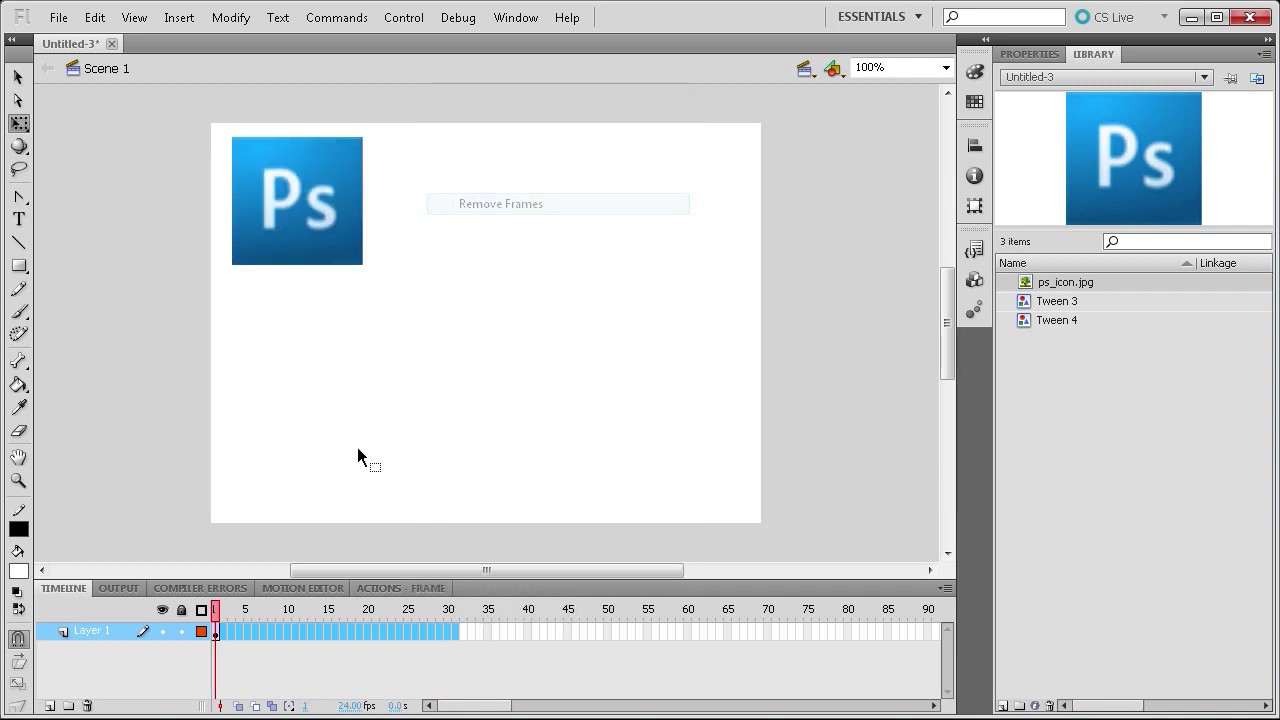
pyautogui.click(217, 635)
pyautogui.click(217, 635)
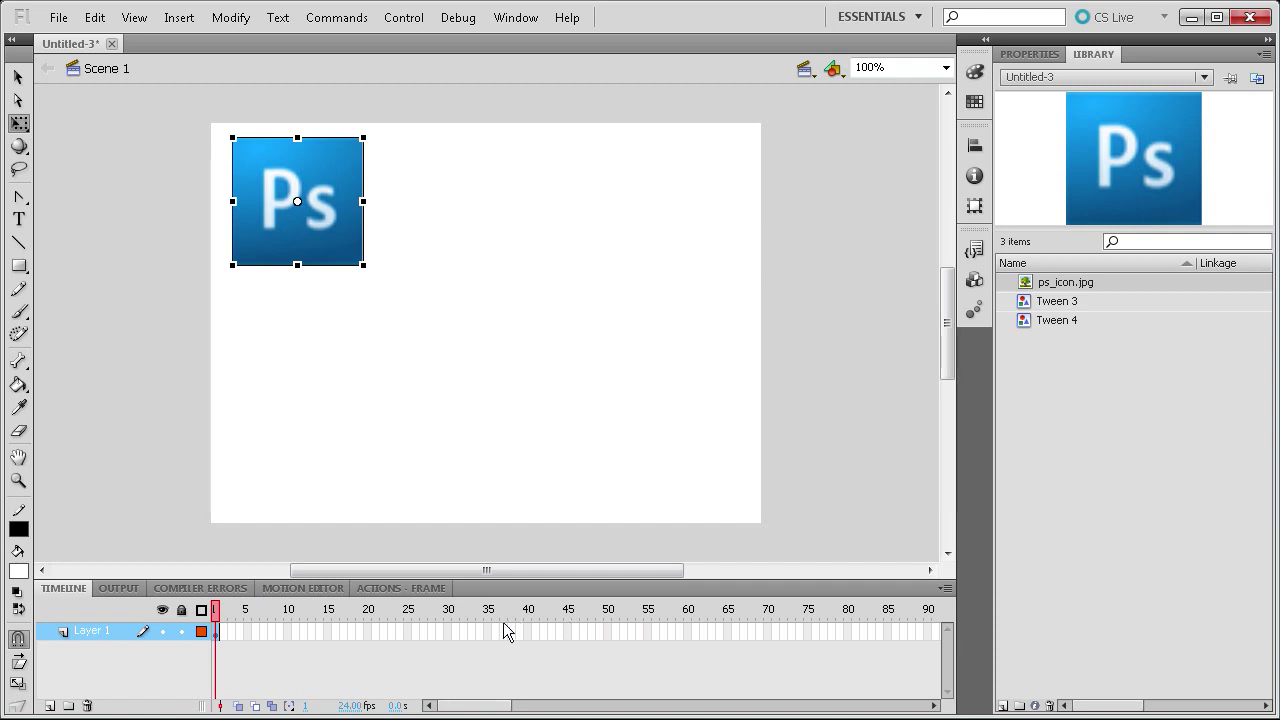
# Convert frame 51 of Layer 1 to a keyframe.
pyautogui.click(617, 631)
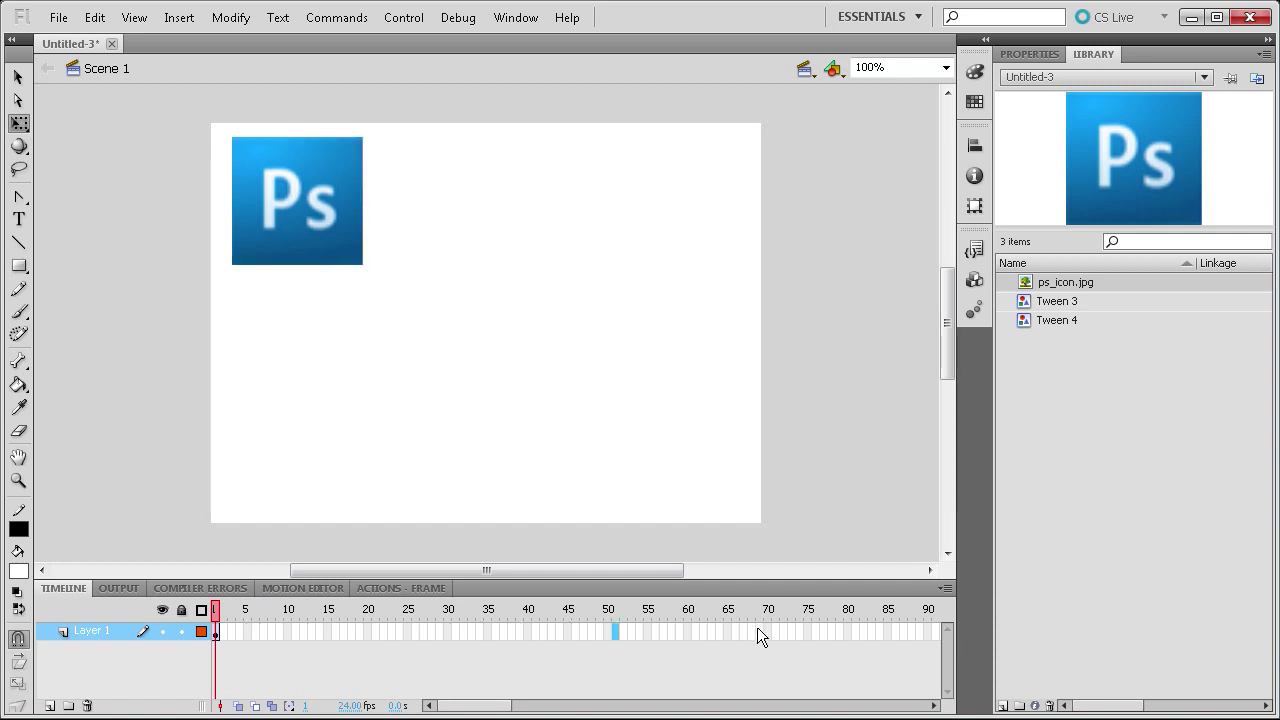
pyautogui.rightClick(615, 630)
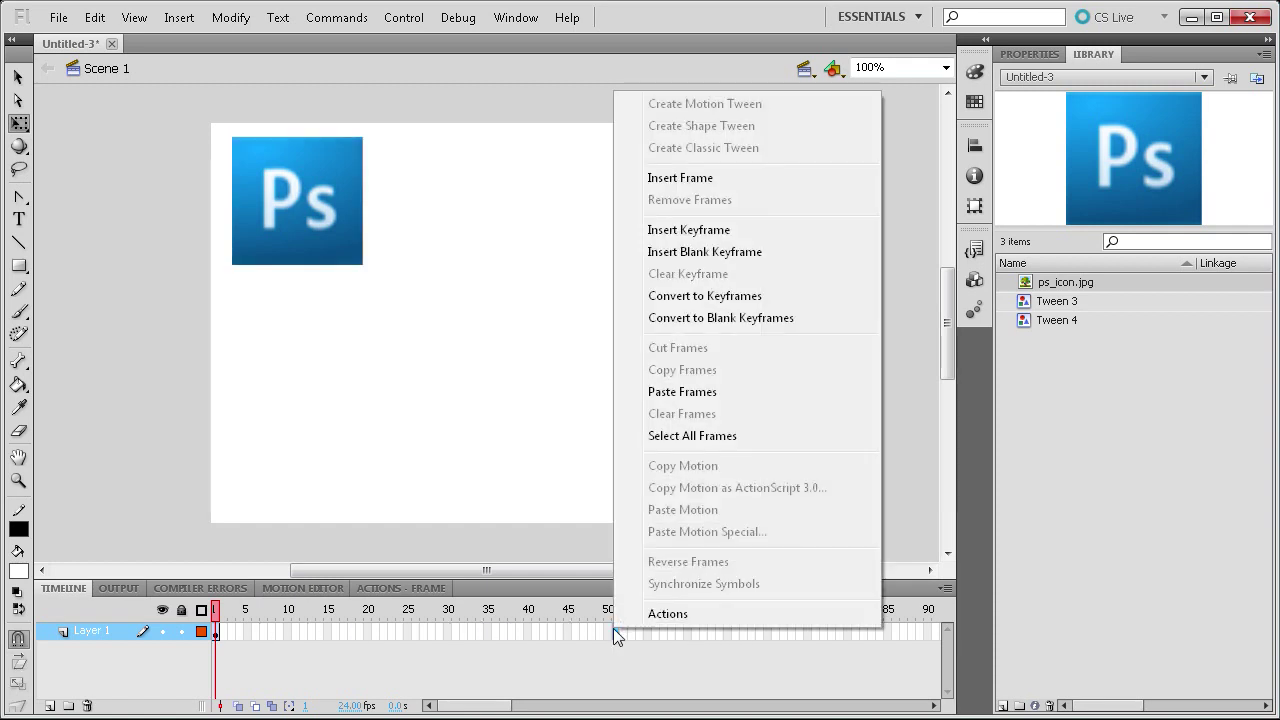
pyautogui.click(704, 296)
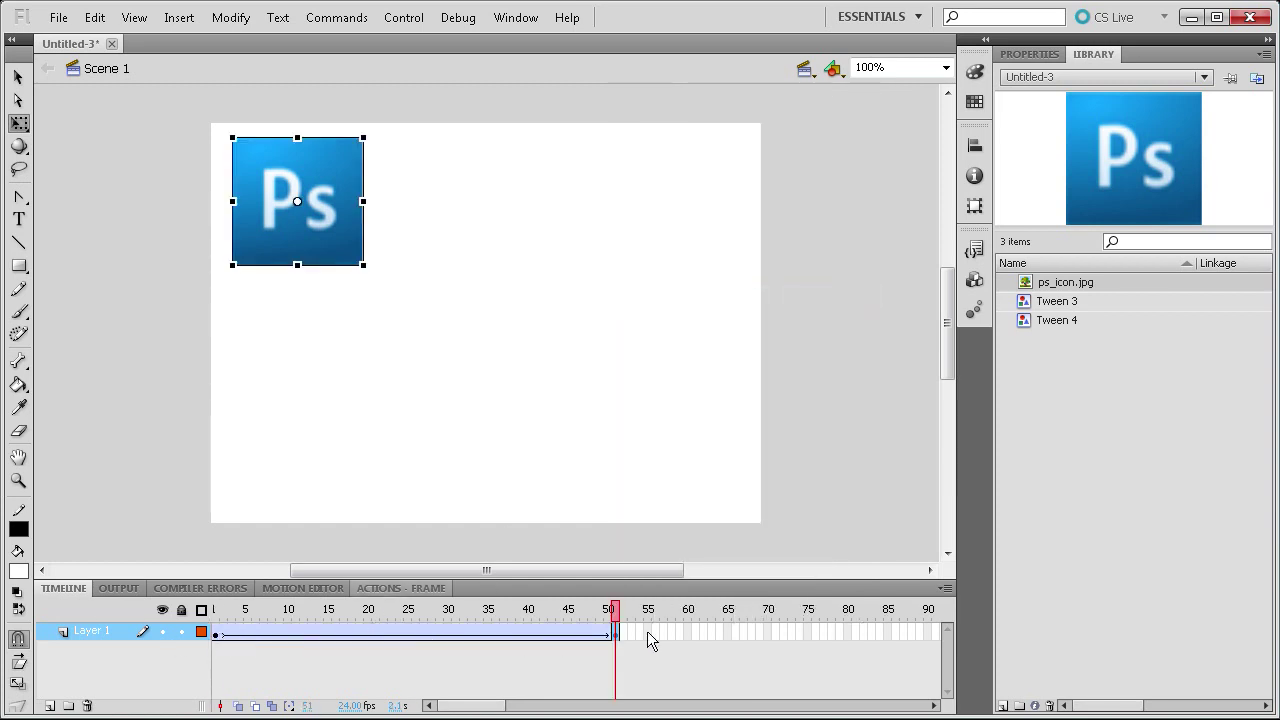
# Remove the classic tween from Layer 1 and create a motion tween on the same span.
pyautogui.rightClick(407, 633)
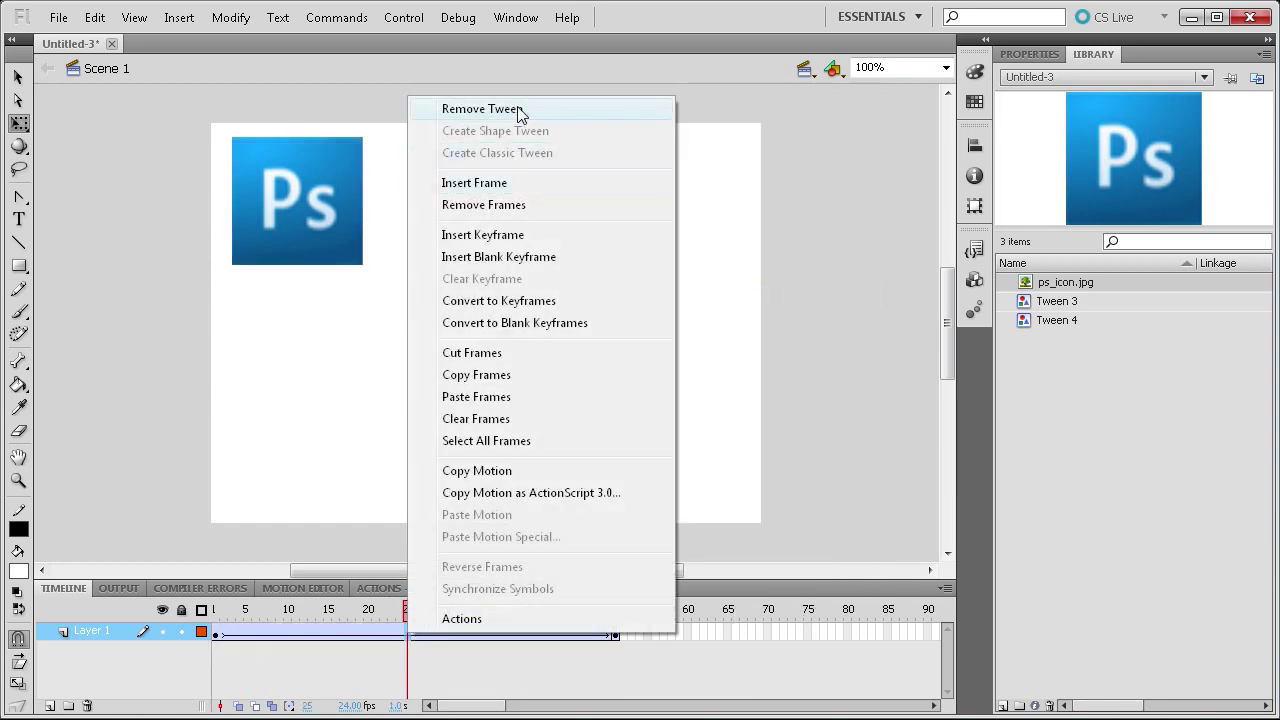
pyautogui.click(520, 110)
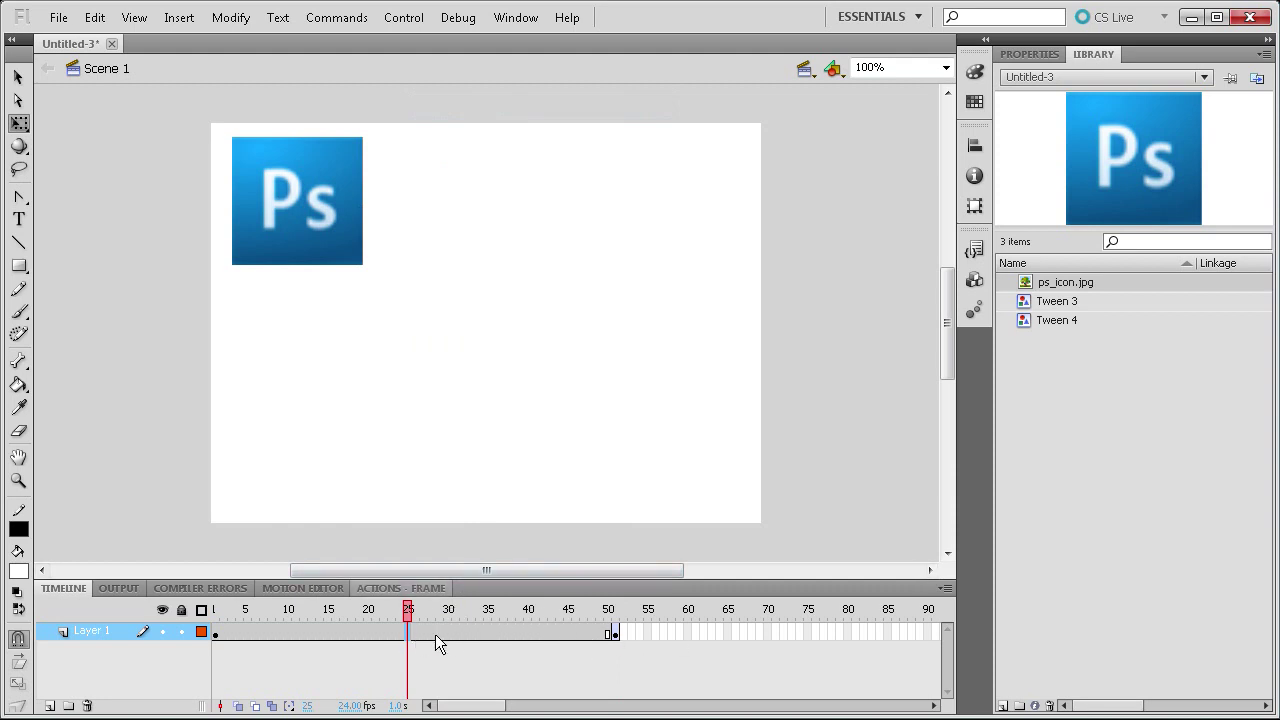
pyautogui.rightClick(465, 634)
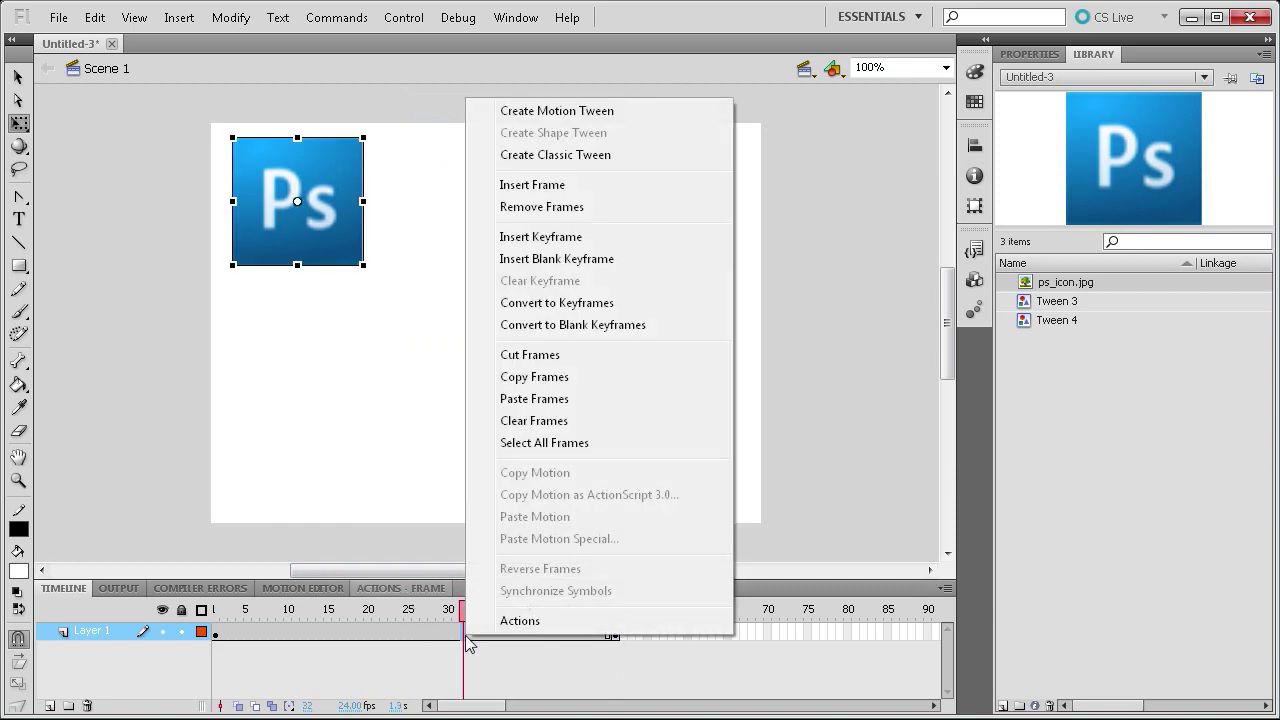
pyautogui.click(542, 115)
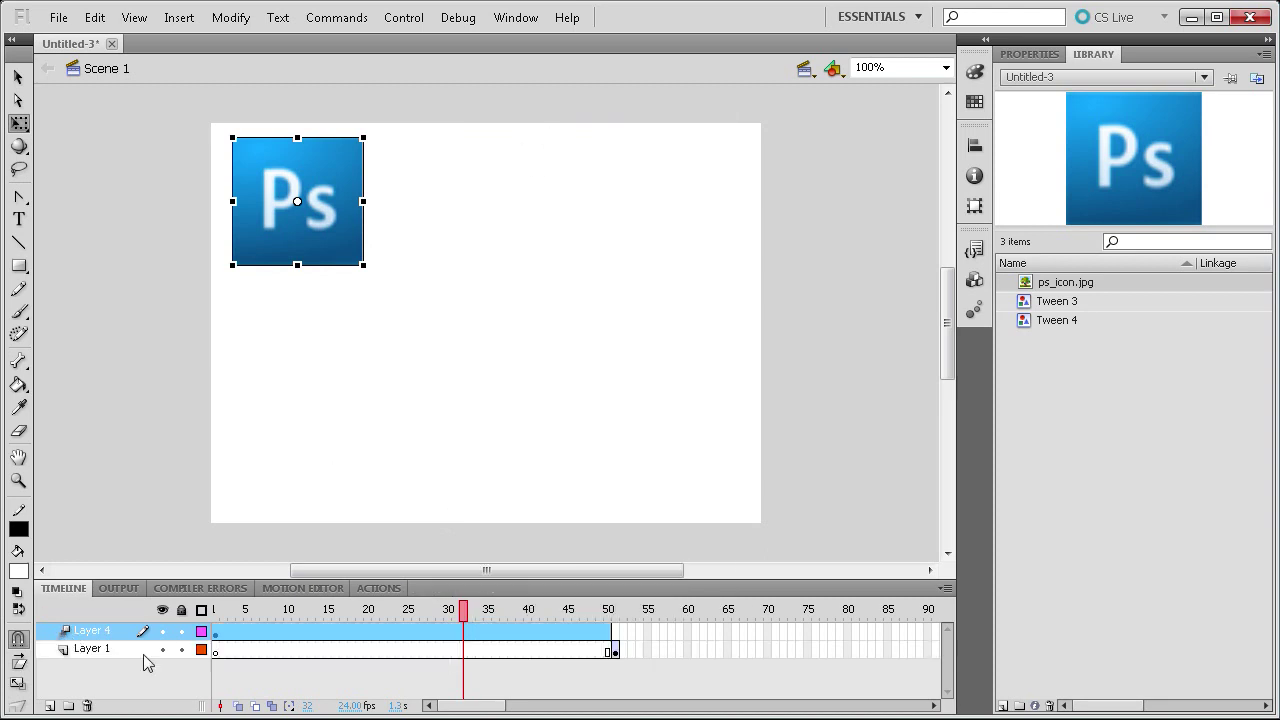
# Delete the leftover Layer 1 and scrub back through the motion tween on Layer 4.
pyautogui.click(96, 651)
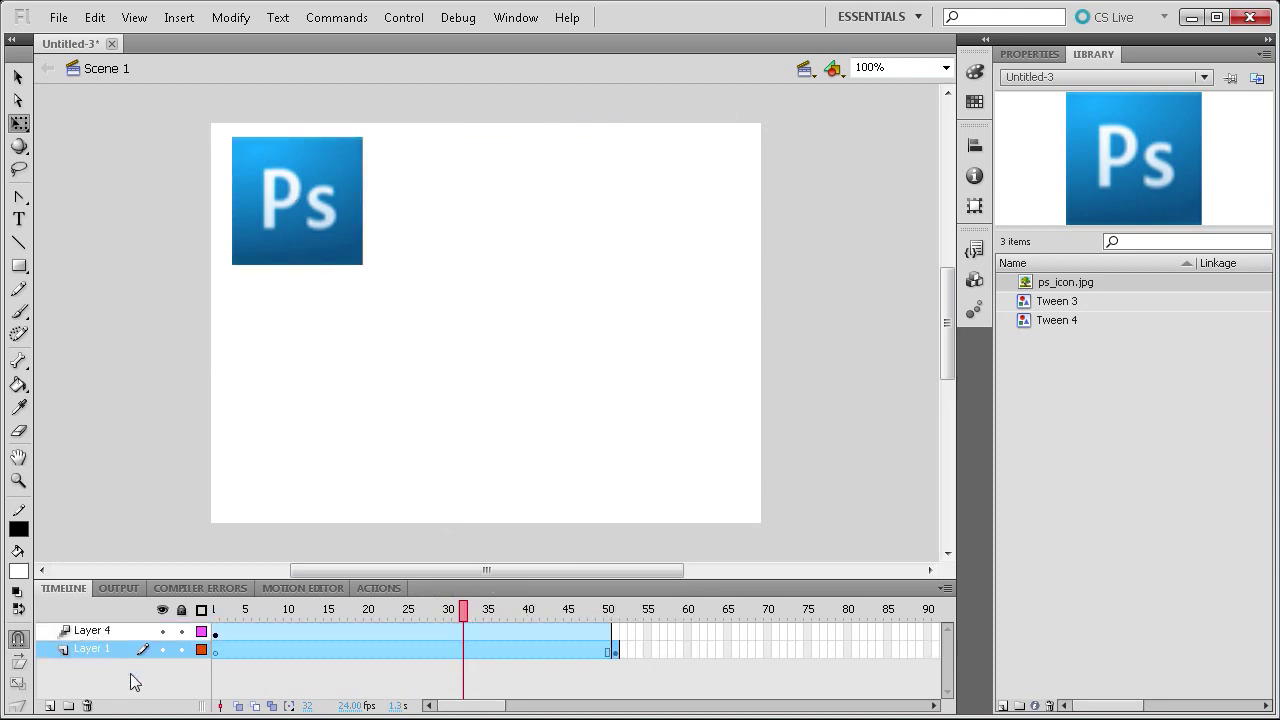
pyautogui.click(87, 706)
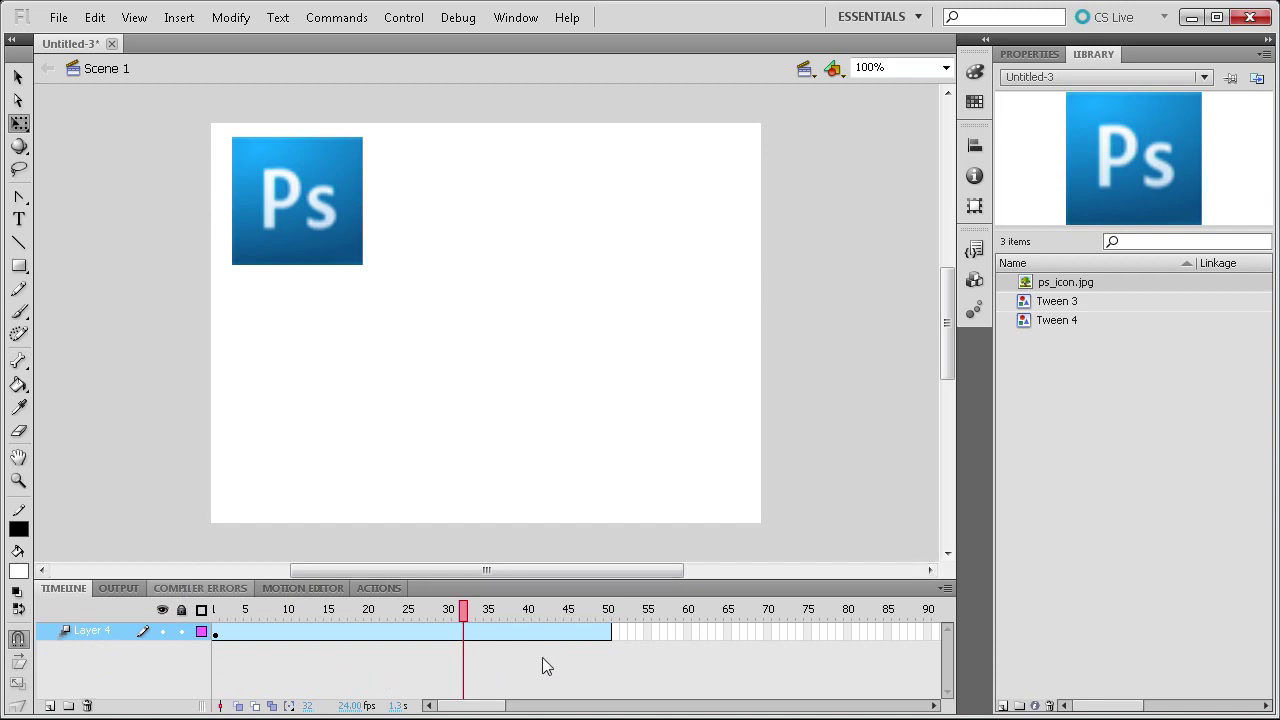
pyautogui.moveTo(463, 614); pyautogui.dragTo(300, 631)
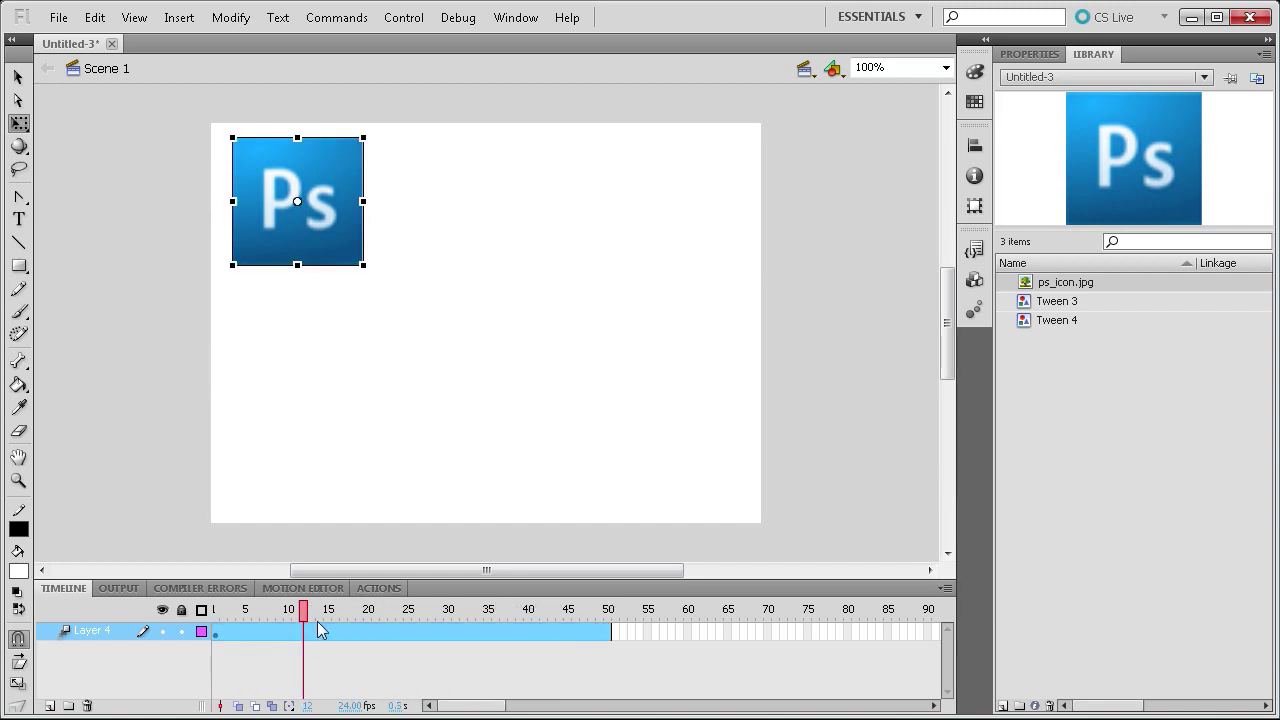
# At frame 50 of the motion tween, move the icon to the lower-right corner area of the stage.
pyautogui.click(600, 630)
pyautogui.moveTo(600, 630)
pyautogui.mouseDown()
pyautogui.moveTo(313, 624)
pyautogui.moveTo(612, 625)
pyautogui.moveTo(352, 622)
pyautogui.moveTo(607, 612)
pyautogui.moveTo(606, 629)
pyautogui.mouseUp()
pyautogui.moveTo(251, 171); pyautogui.dragTo(612, 403)
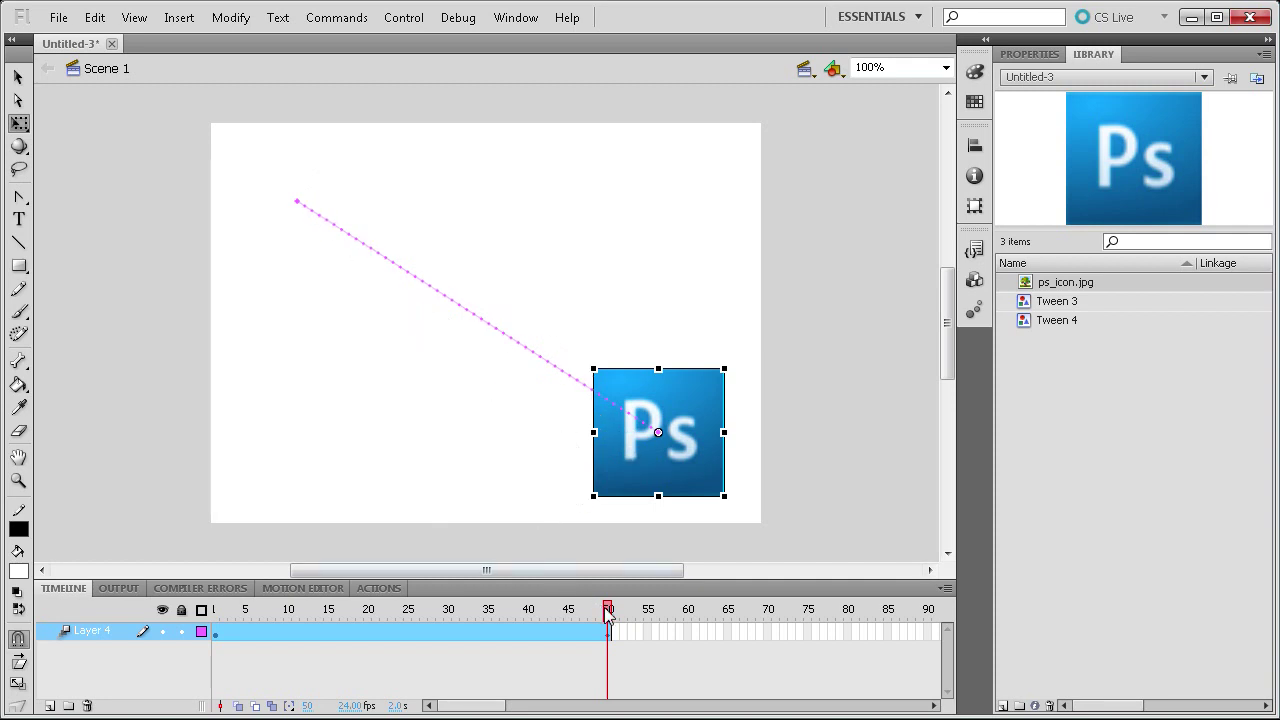
# At frame 25, move the icon up and to the right to bend the motion path.
pyautogui.moveTo(608, 612); pyautogui.dragTo(409, 625)
pyautogui.click(218, 628)
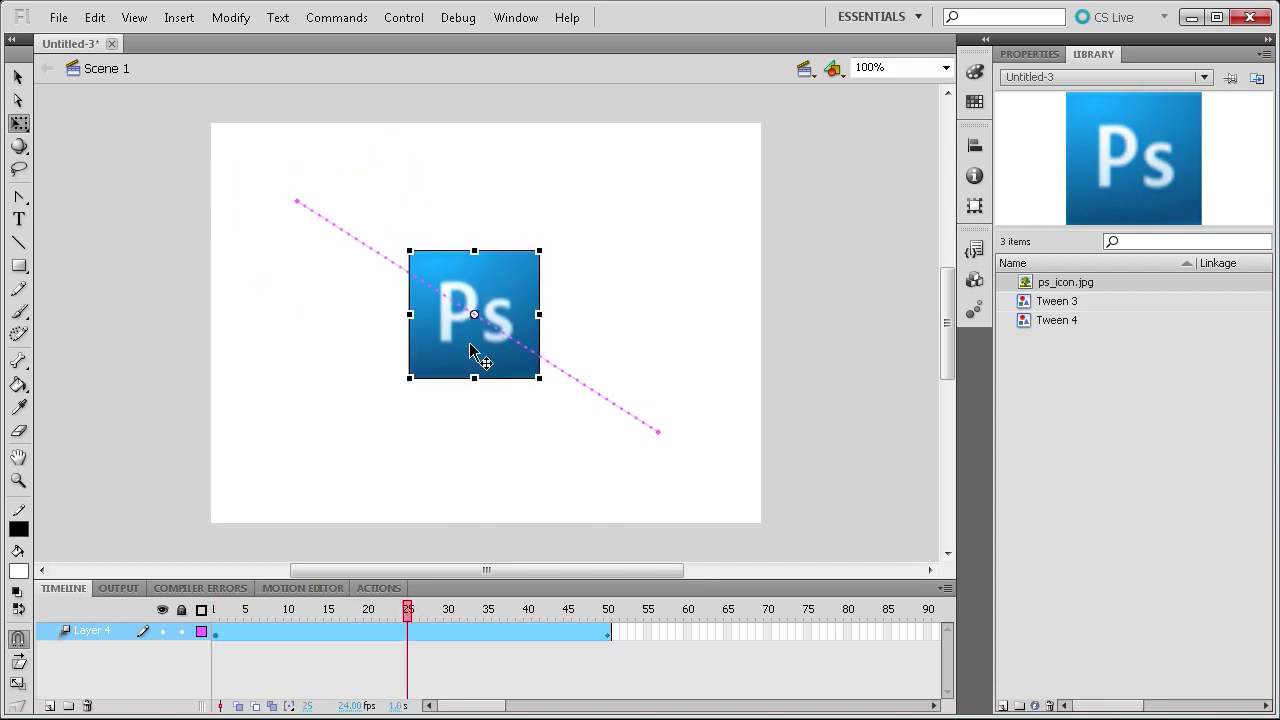
pyautogui.moveTo(457, 363); pyautogui.dragTo(530, 300)
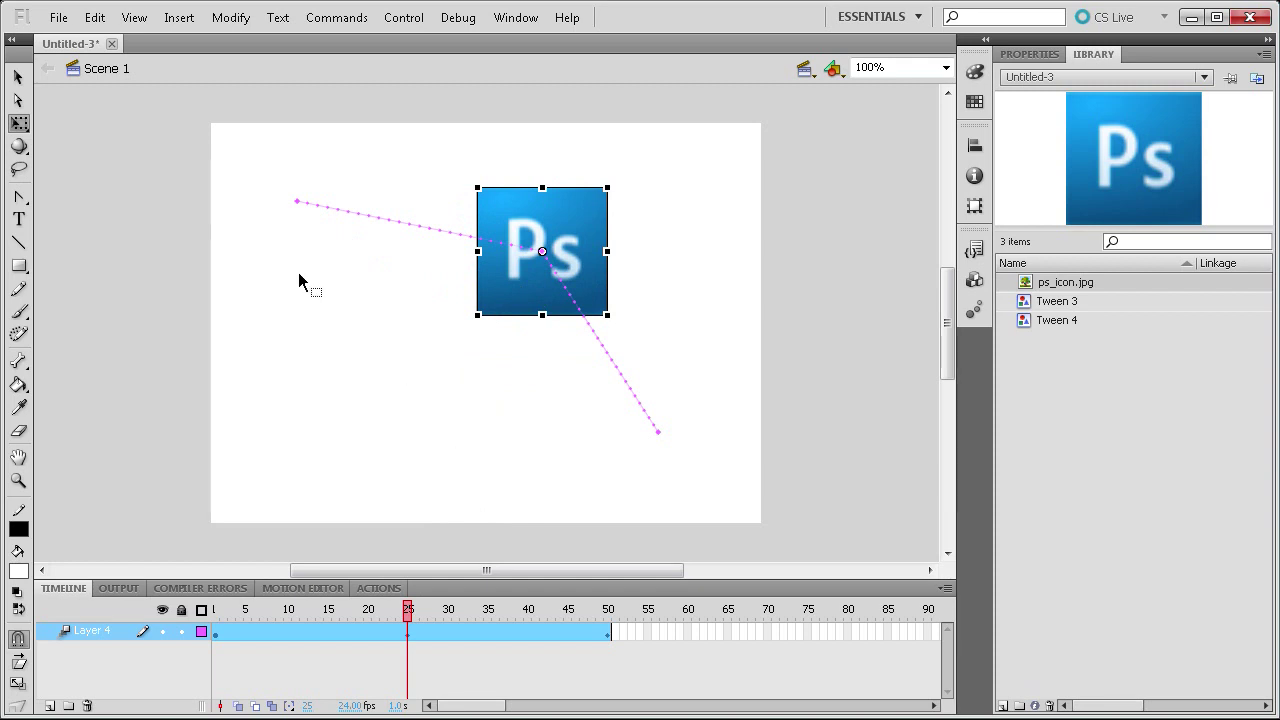
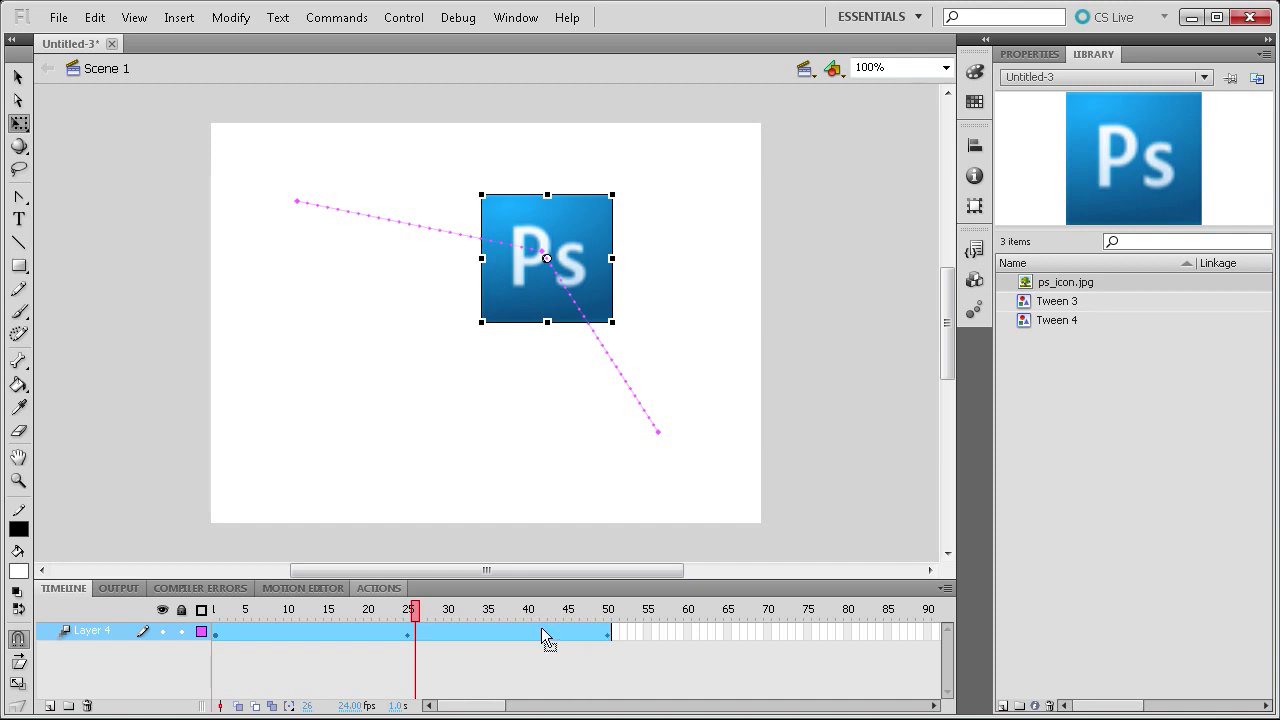
# Bend the motion path further by moving the icon up at frame 11 and up and to the right at frame 38.
pyautogui.moveTo(419, 615); pyautogui.dragTo(295, 616)
pyautogui.moveTo(374, 230); pyautogui.dragTo(374, 209)
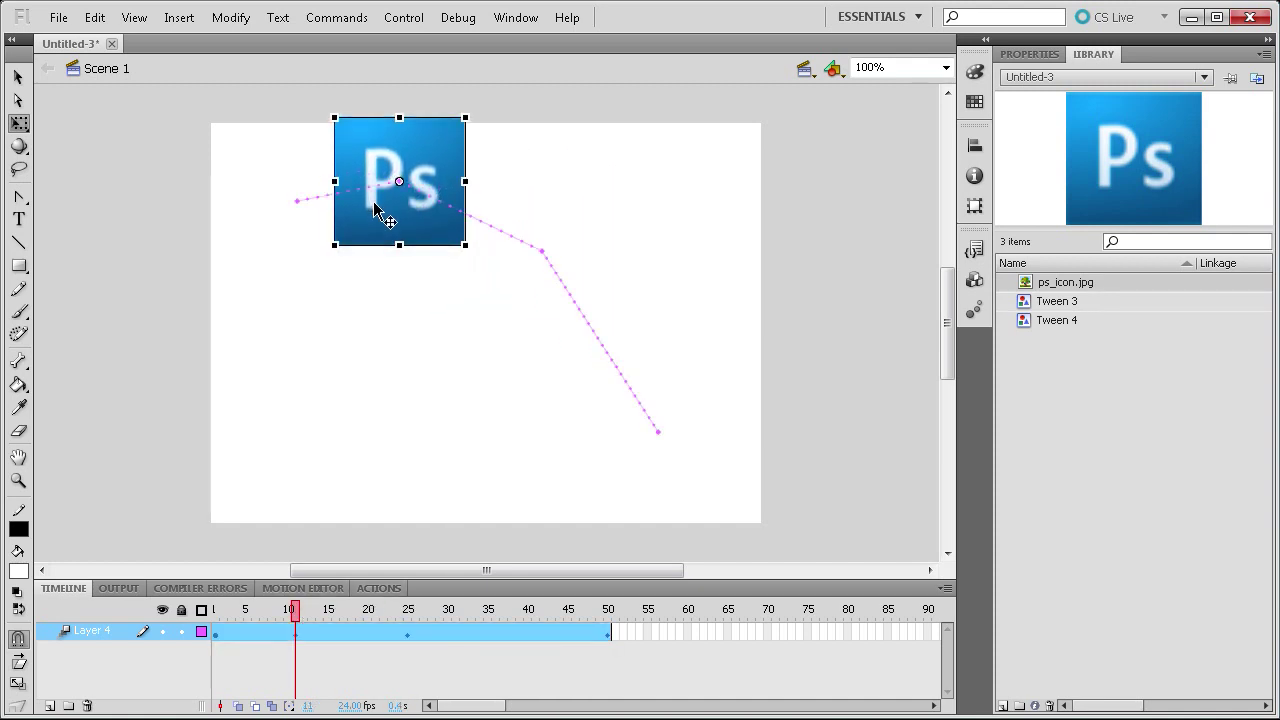
pyautogui.click(515, 627)
pyautogui.moveTo(566, 363); pyautogui.dragTo(590, 338)
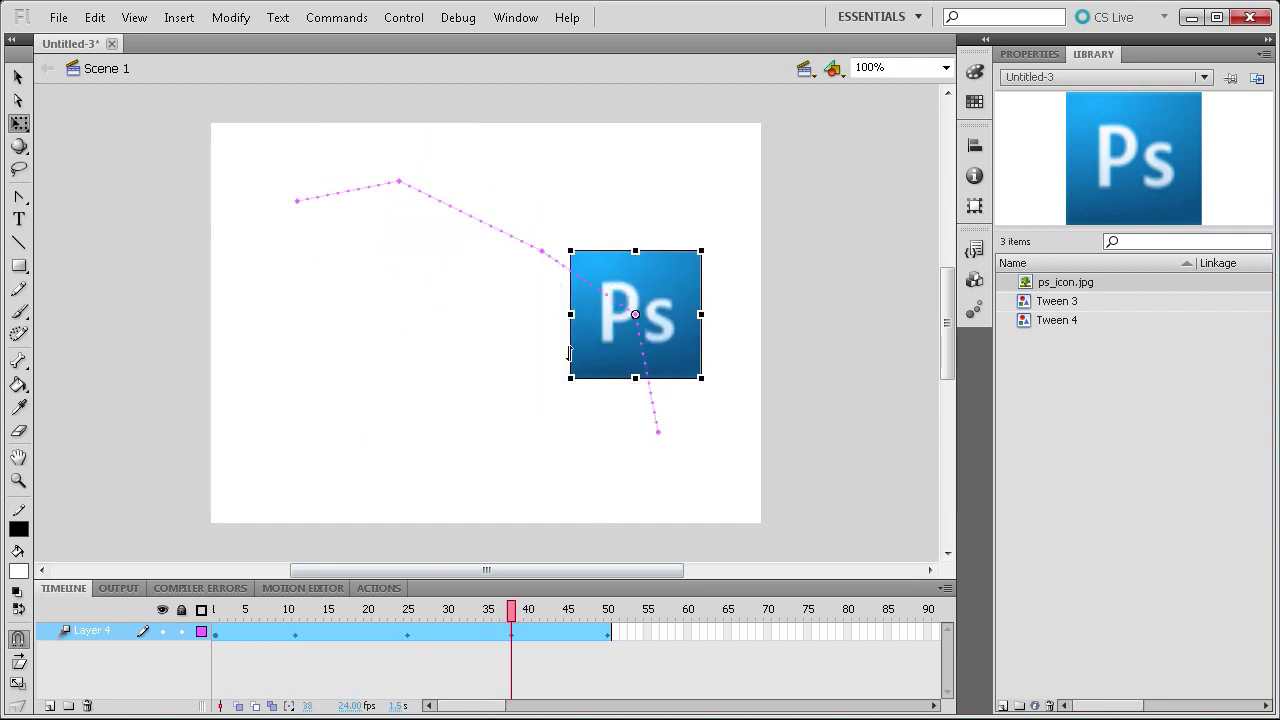
# Stretch the motion tween span on Layer 4 so that it ends at frame 82.
pyautogui.moveTo(511, 612); pyautogui.dragTo(606, 643)
pyautogui.click(607, 643)
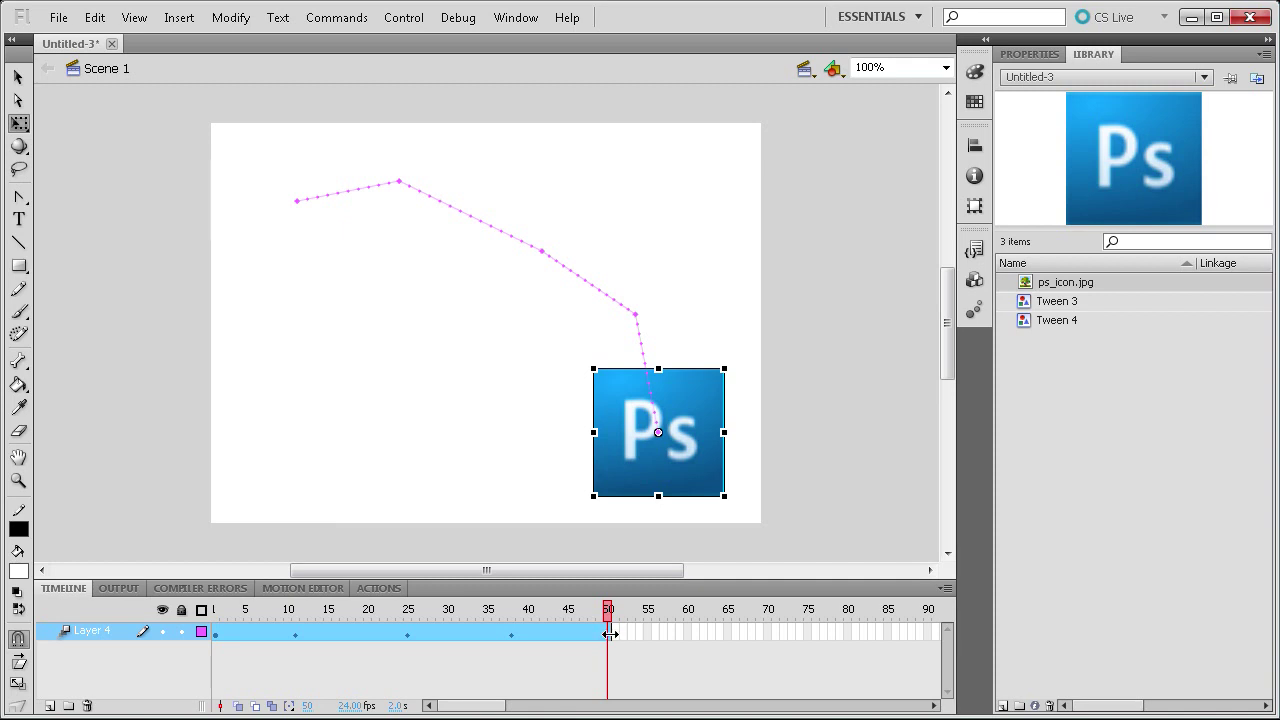
pyautogui.moveTo(610, 633); pyautogui.dragTo(538, 637)
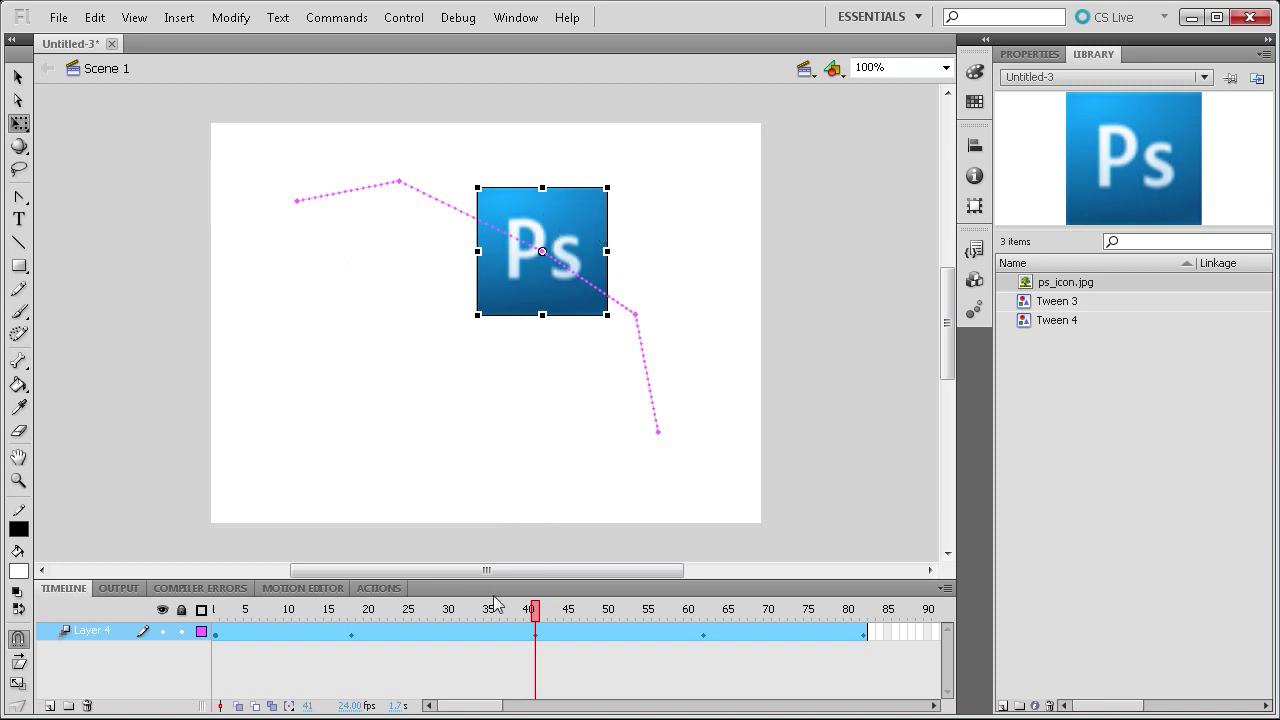
# Move the whole motion path down and to the left, then back up and right into the middle of the stage.
pyautogui.moveTo(535, 617); pyautogui.dragTo(528, 617)
pyautogui.click(379, 188)
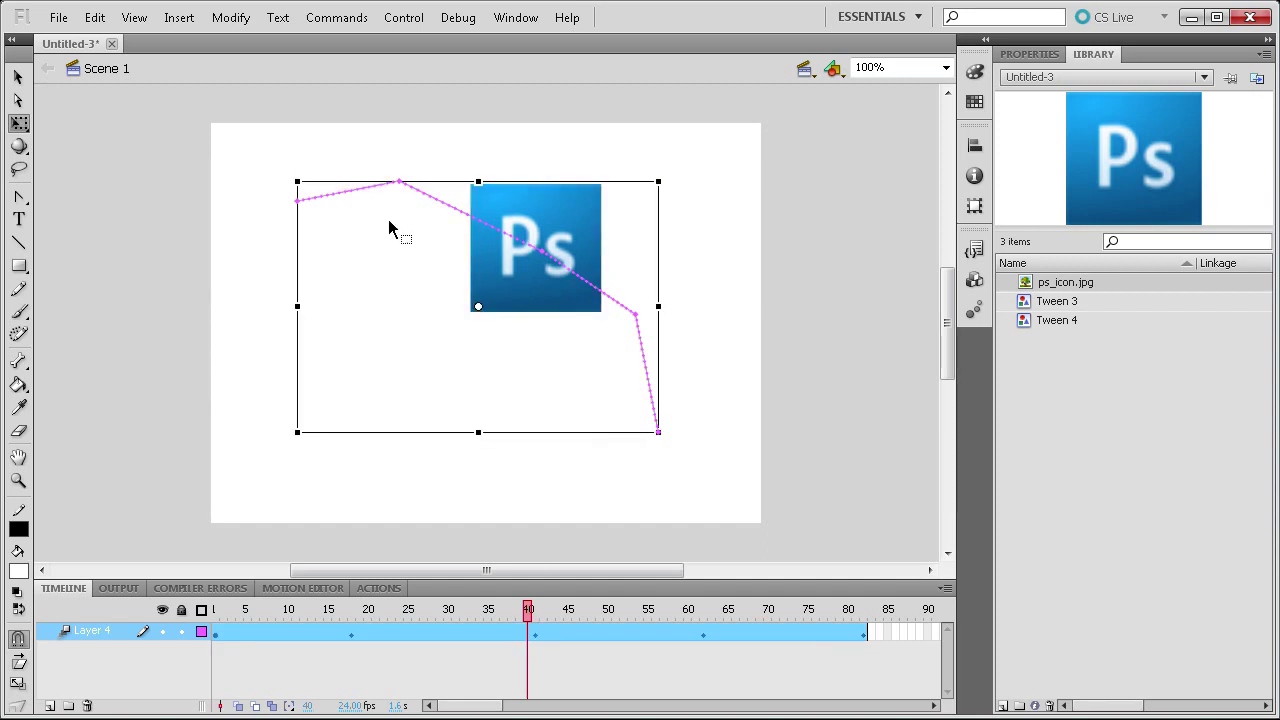
pyautogui.moveTo(403, 192); pyautogui.dragTo(204, 338)
pyautogui.click(340, 196)
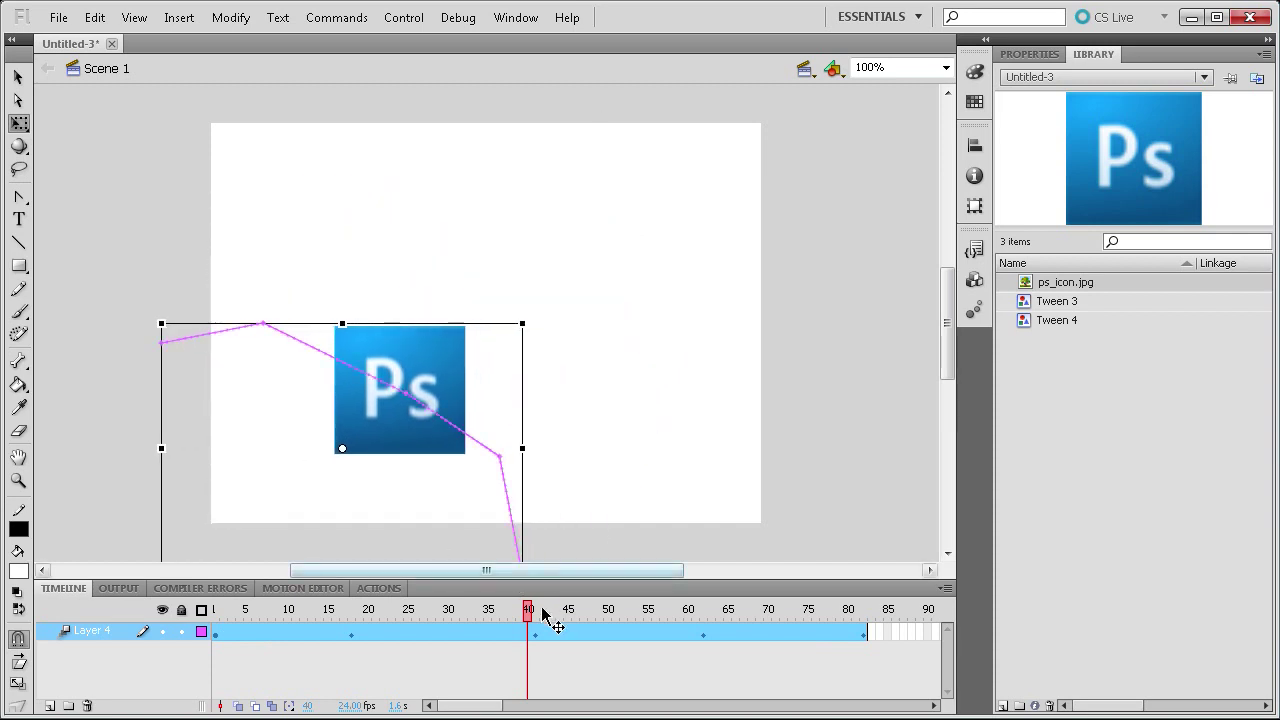
pyautogui.moveTo(543, 612); pyautogui.dragTo(511, 665)
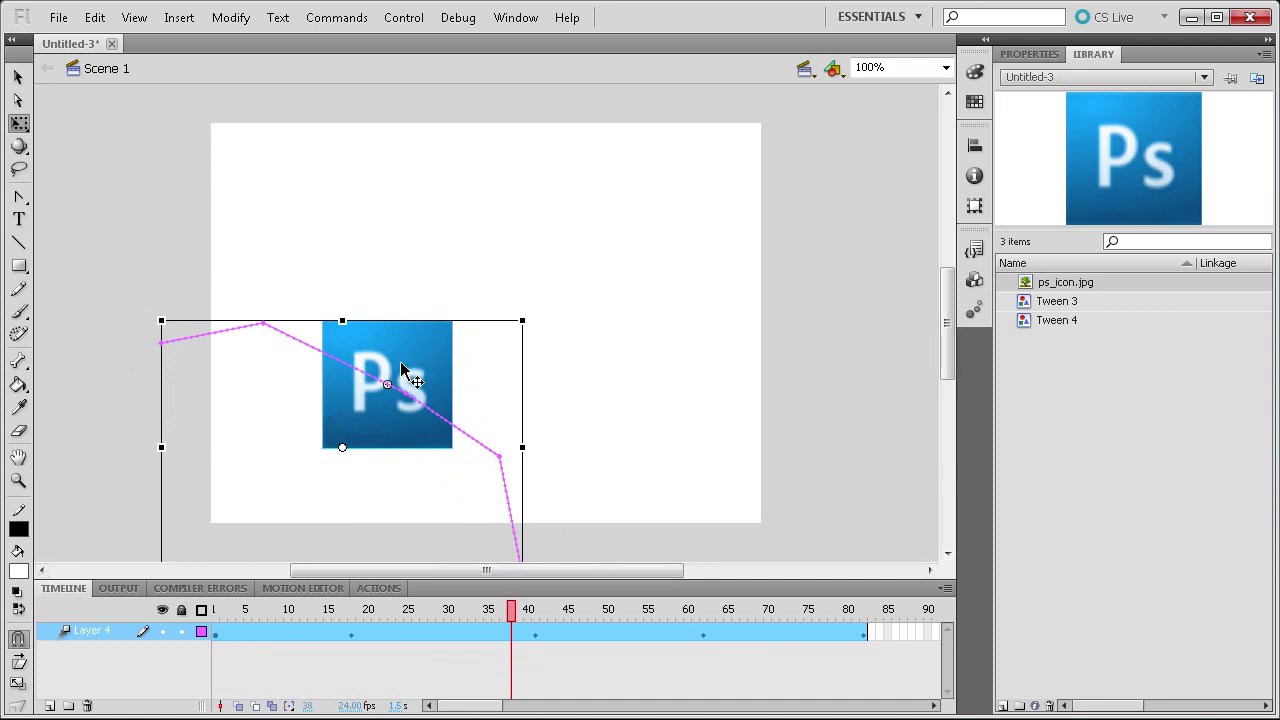
pyautogui.moveTo(312, 352); pyautogui.dragTo(434, 258)
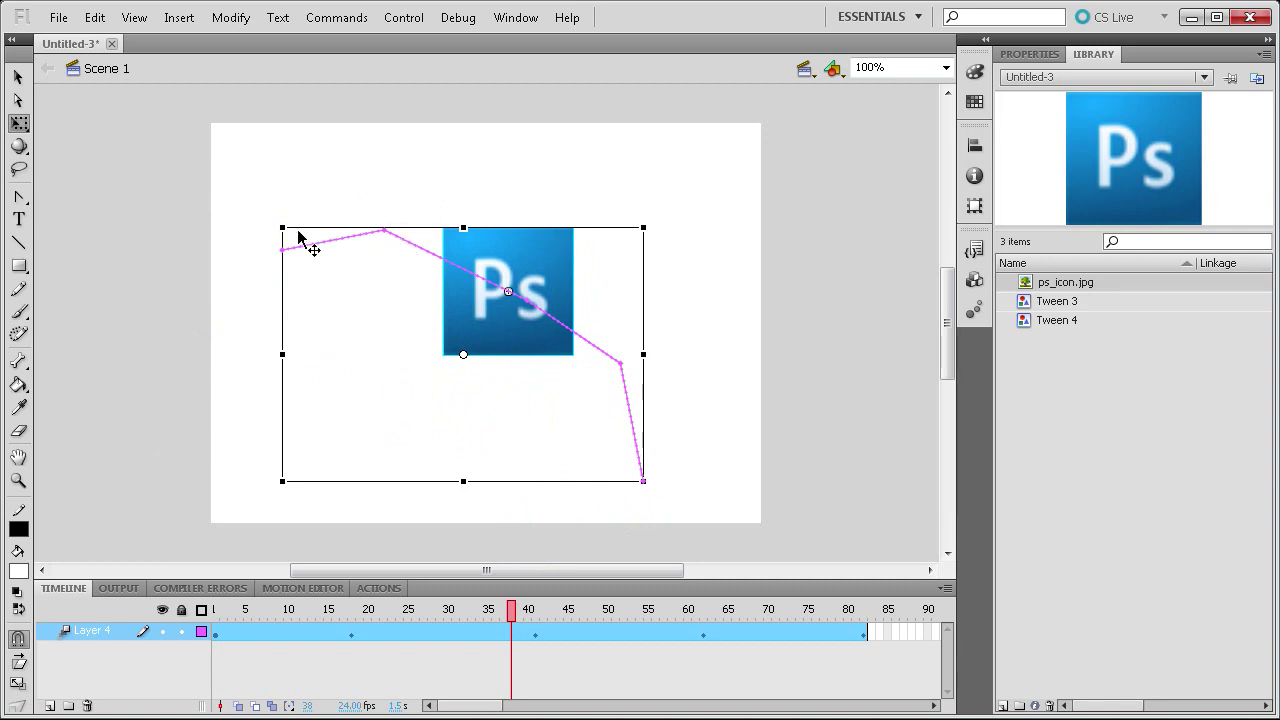
# Move the motion path's start point out to the stage's left edge and shift its second point up and to the left.
pyautogui.click(18, 101)
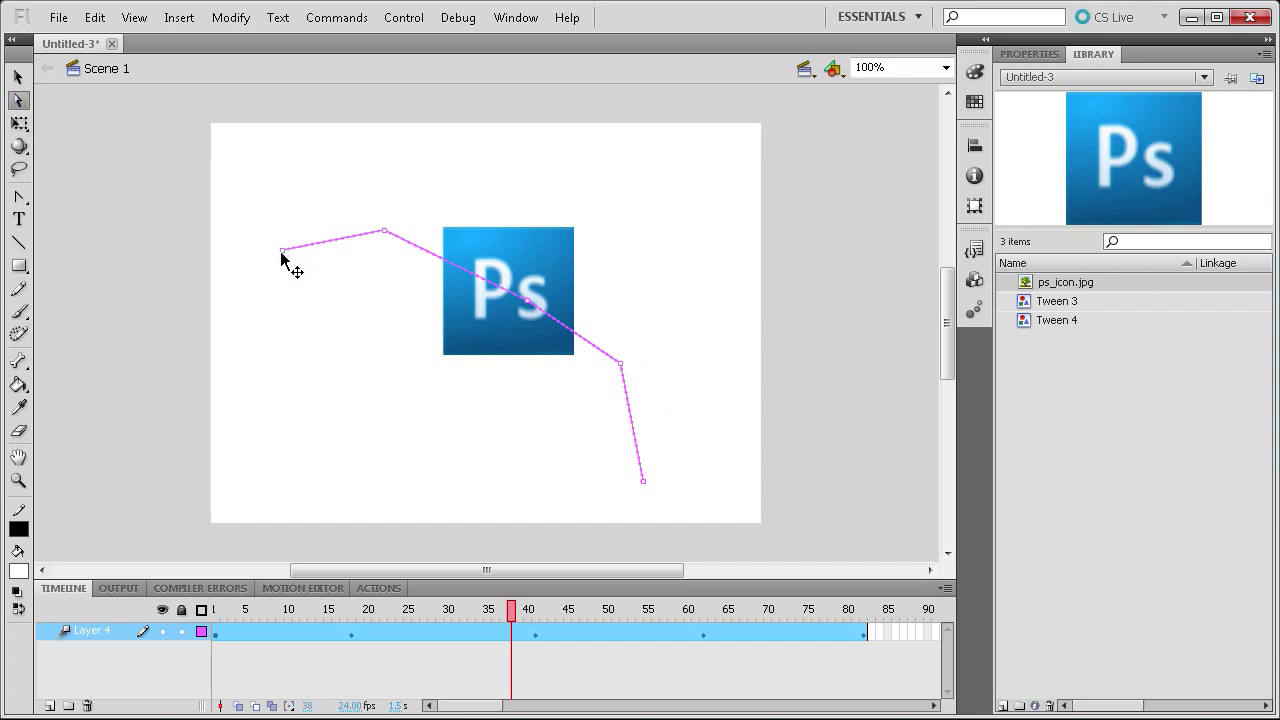
pyautogui.moveTo(280, 252); pyautogui.dragTo(202, 265)
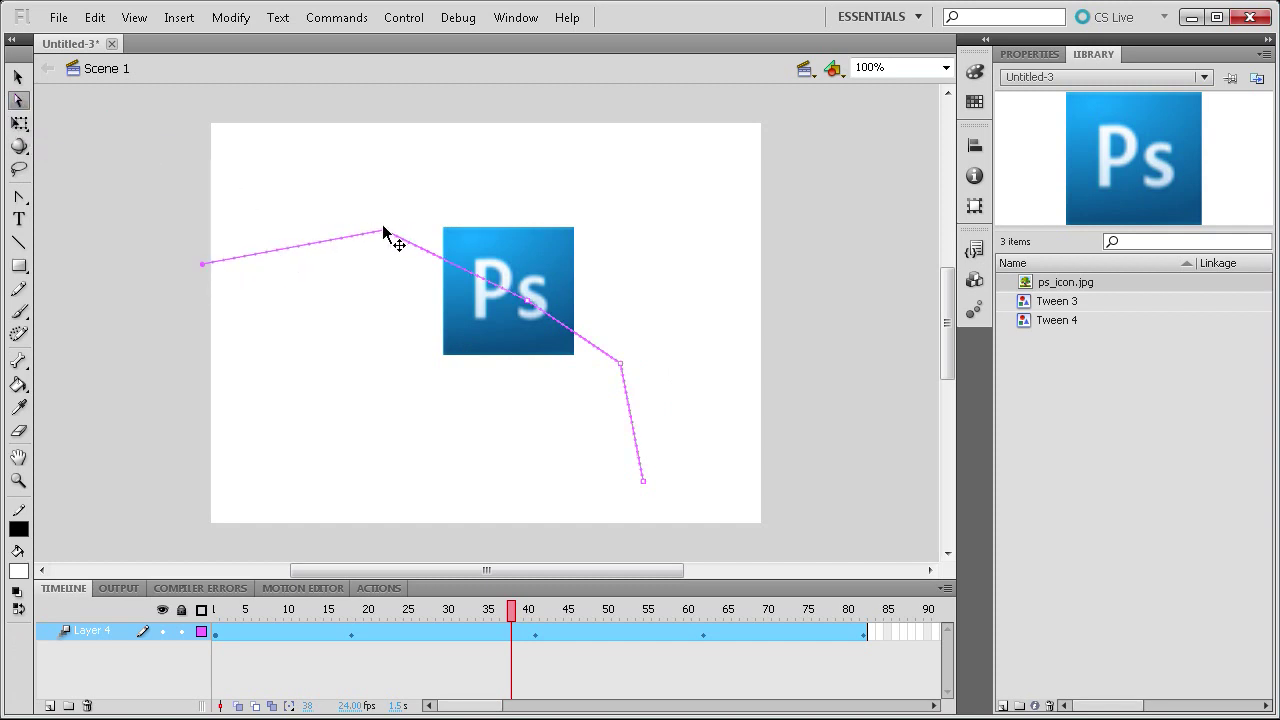
pyautogui.moveTo(384, 232); pyautogui.dragTo(340, 215)
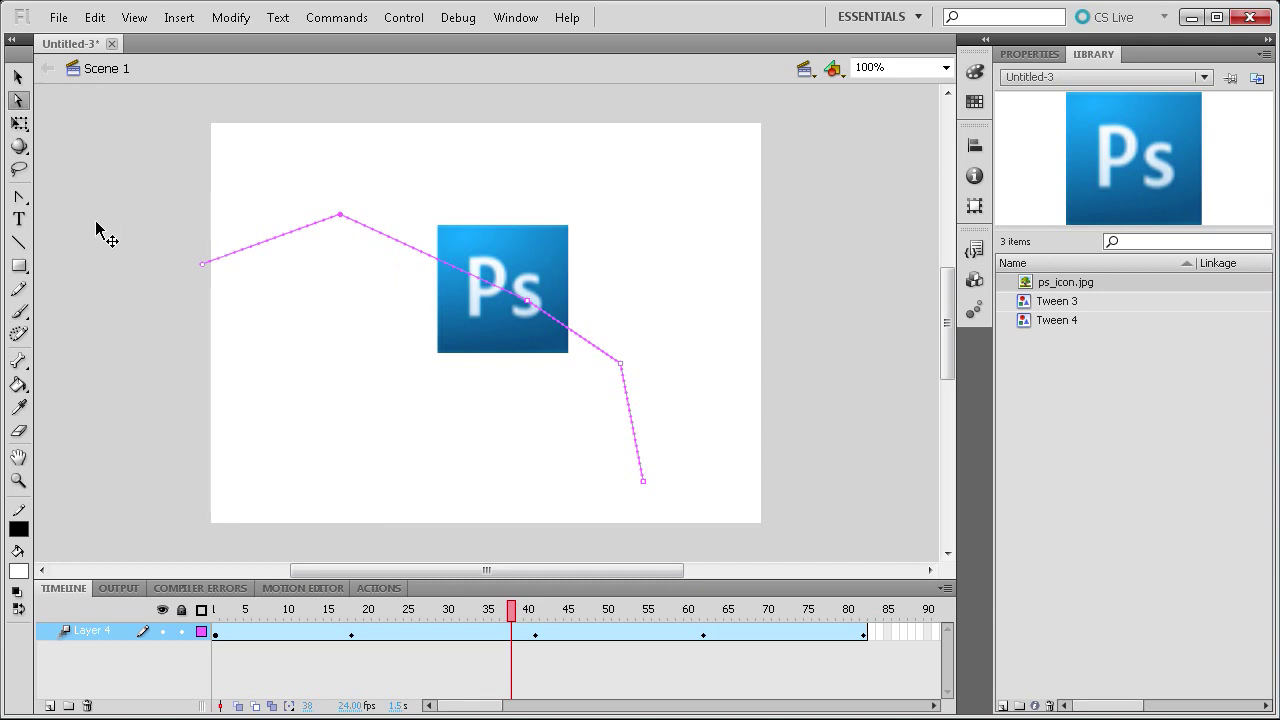
# Activate the Convert Anchor Point tool.
pyautogui.click(20, 198)
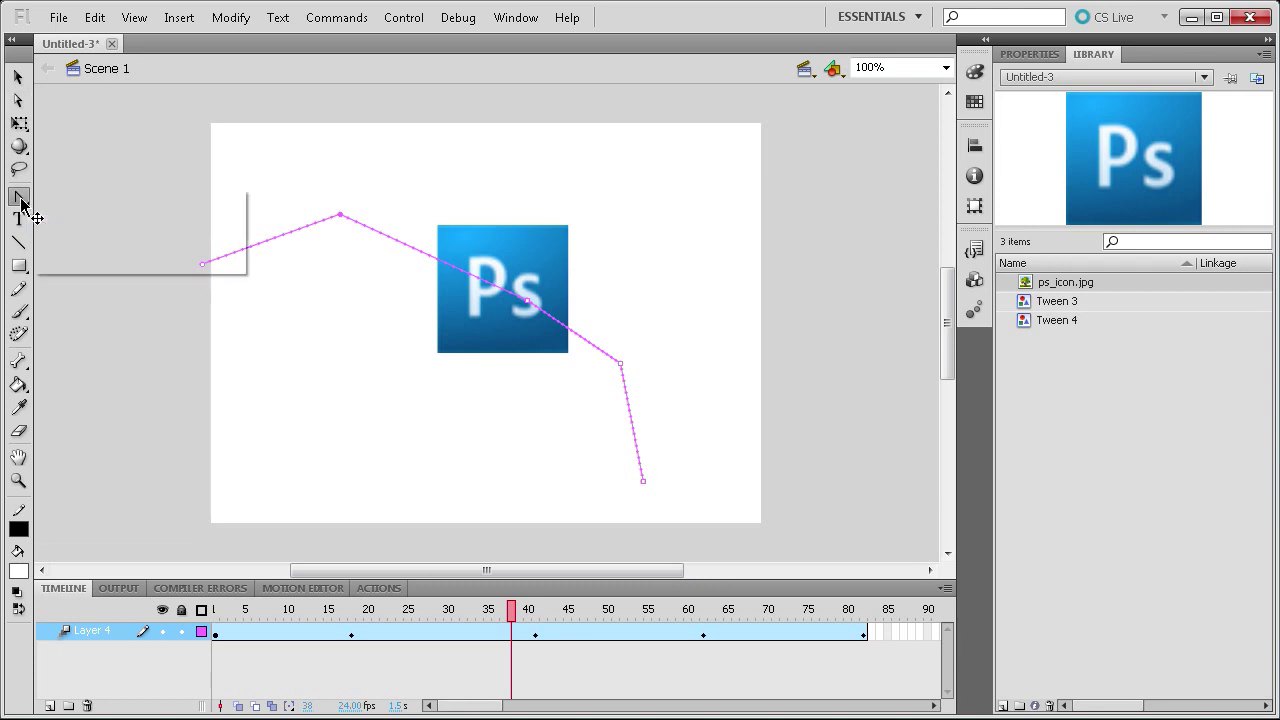
pyautogui.click(95, 198)
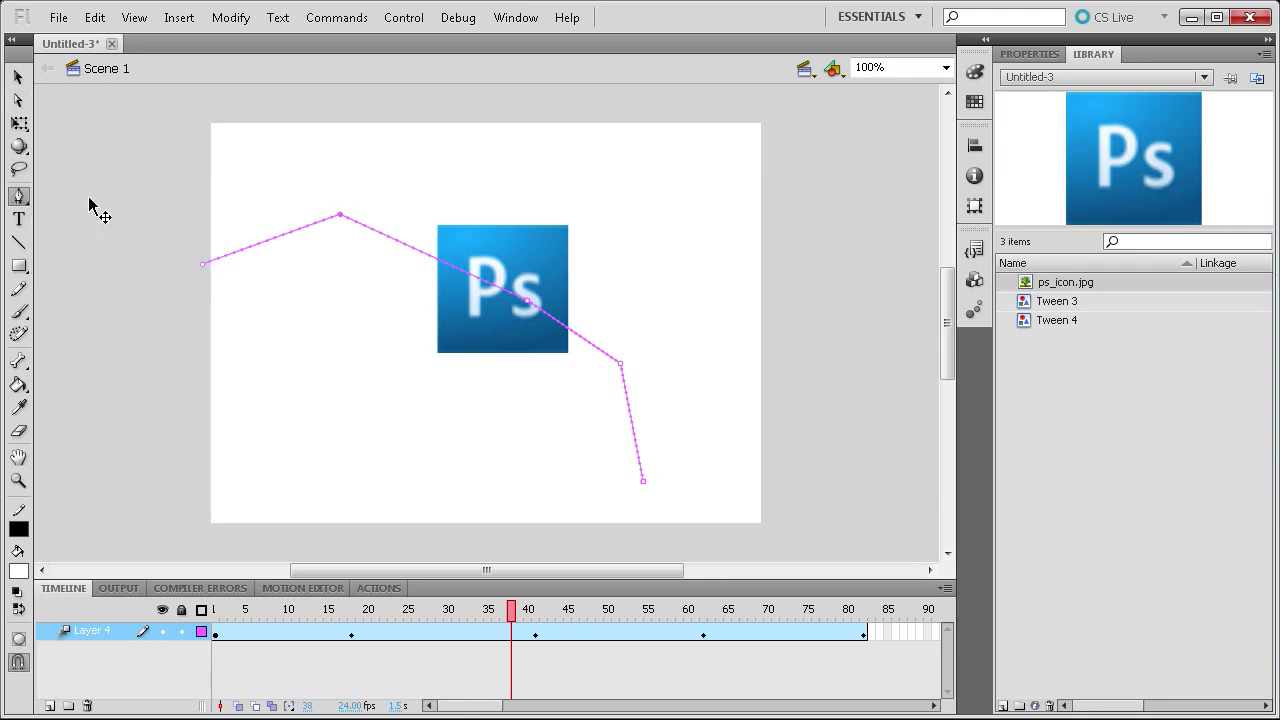
pyautogui.click(20, 200)
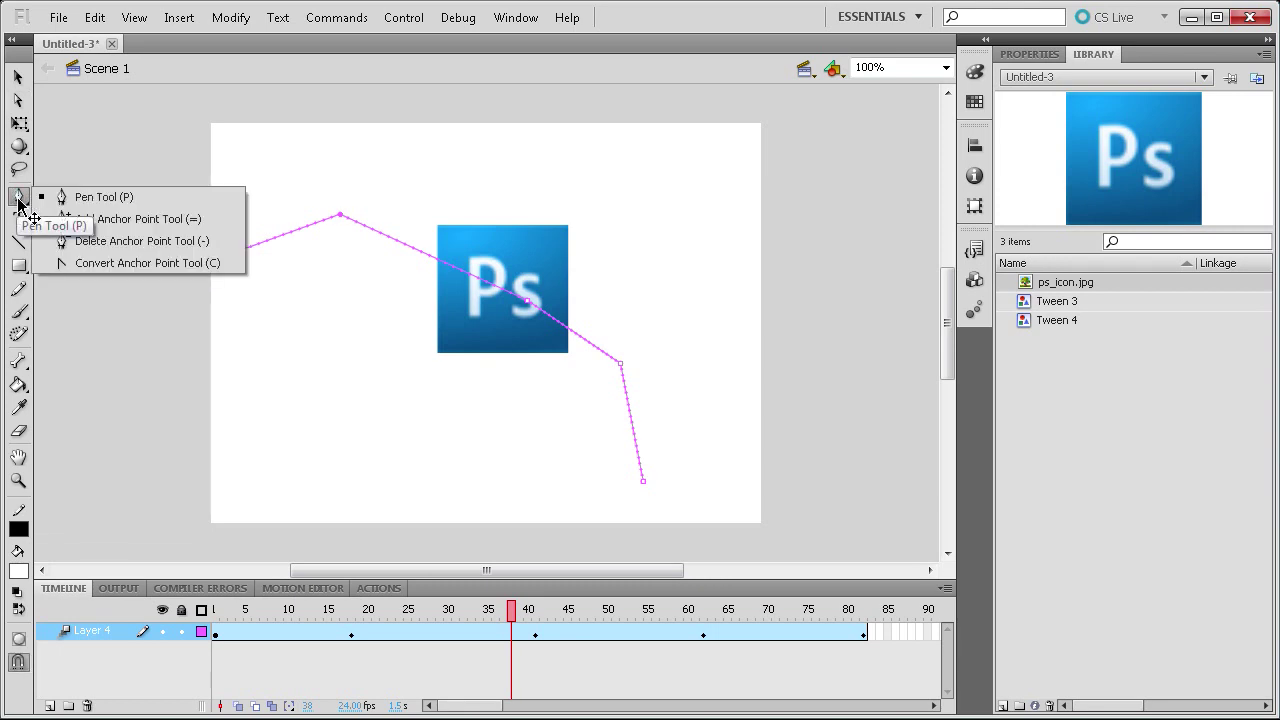
pyautogui.click(95, 263)
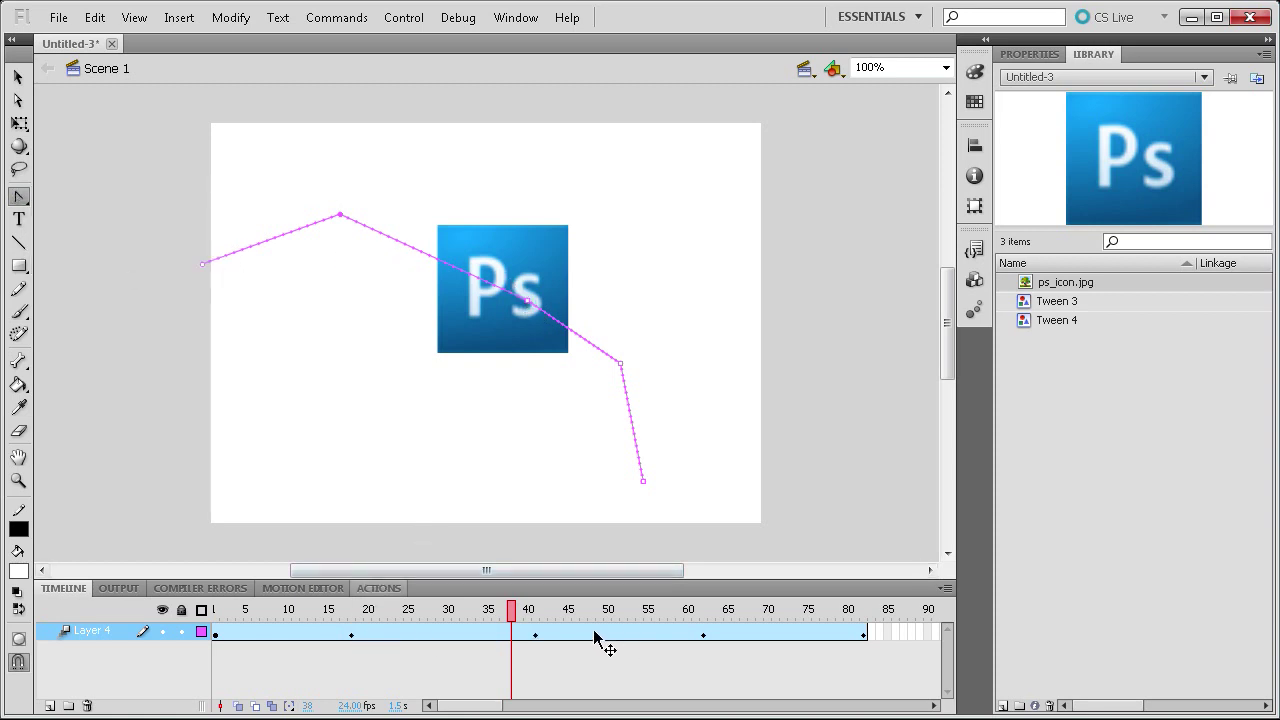
# Insert a keyframe for all properties at frame 29 of the motion tween on Layer 4.
pyautogui.moveTo(520, 622); pyautogui.dragTo(441, 624)
pyautogui.rightClick(441, 625)
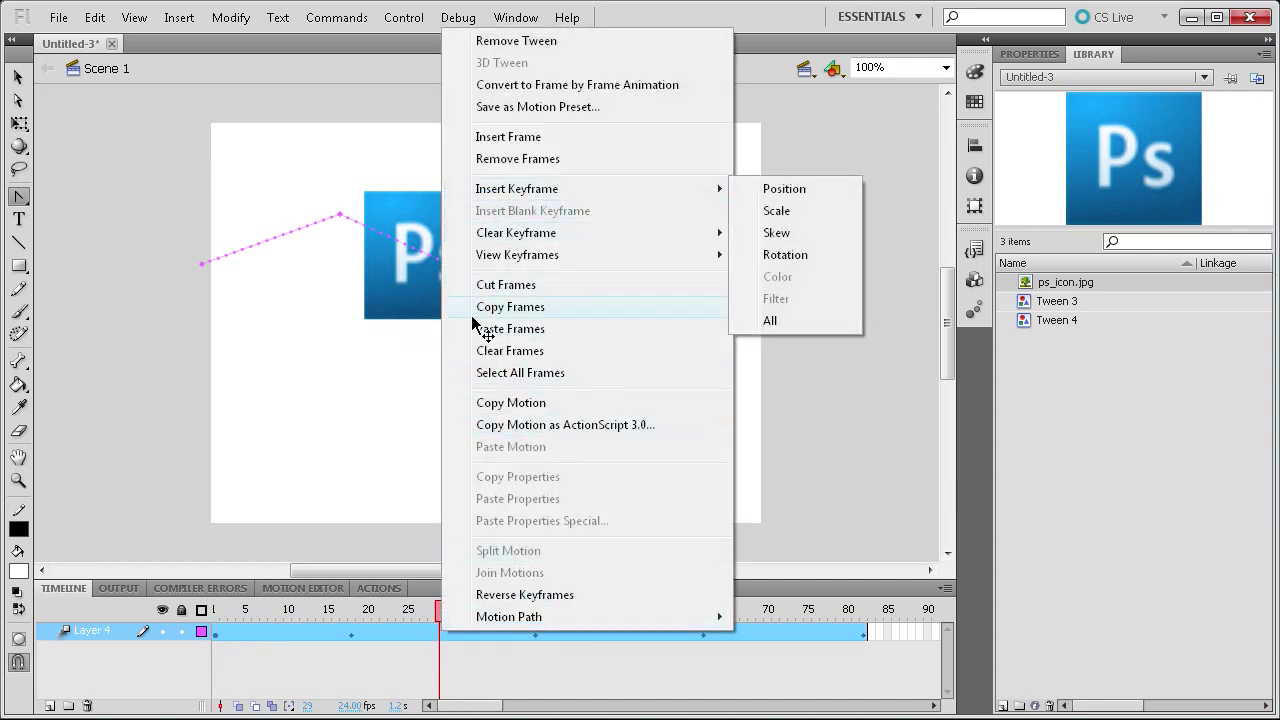
pyautogui.moveTo(503, 190)
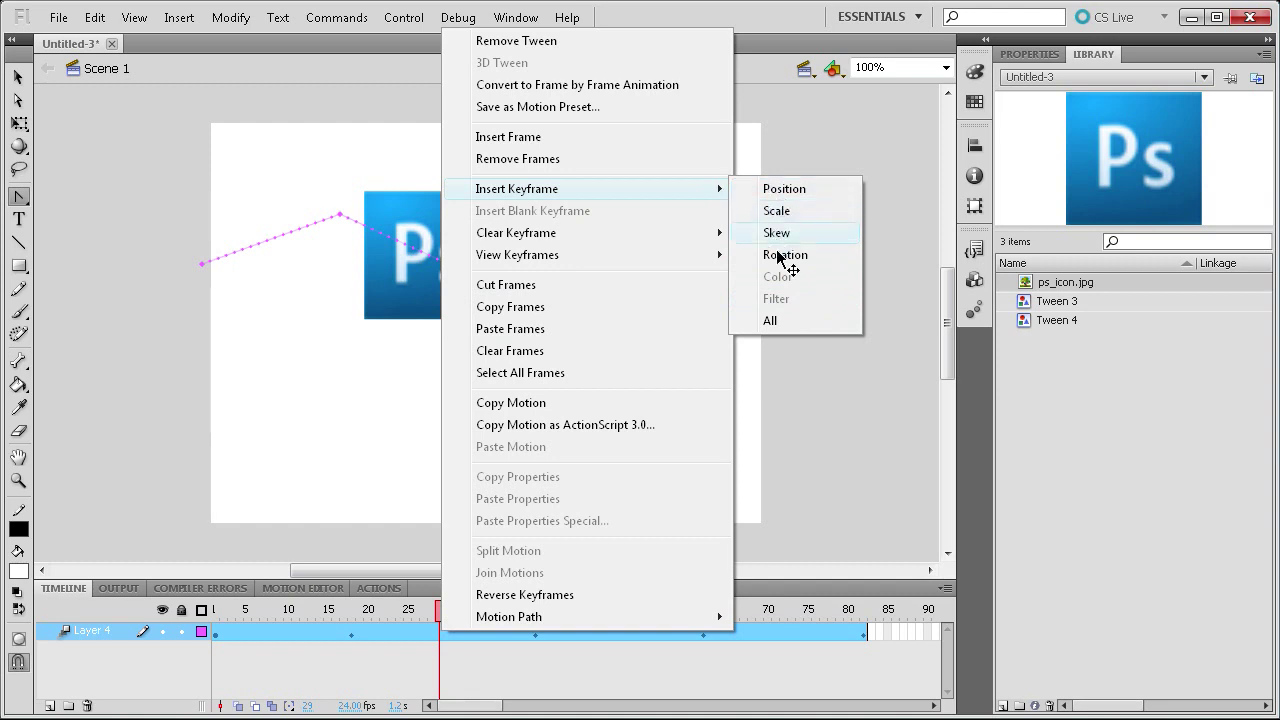
pyautogui.click(774, 321)
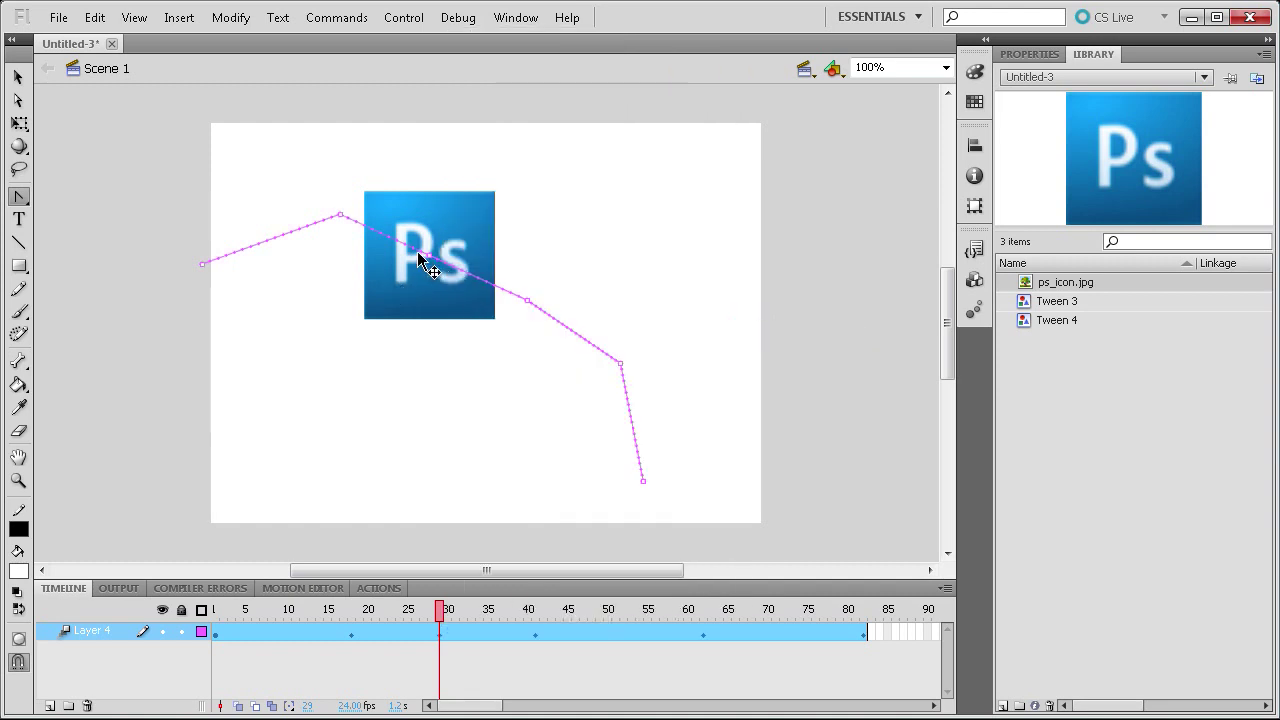
# Convert the four inner anchor points of the motion path into smooth curve points and scrub the animation back to frame 16.
pyautogui.moveTo(341, 215); pyautogui.dragTo(268, 217)
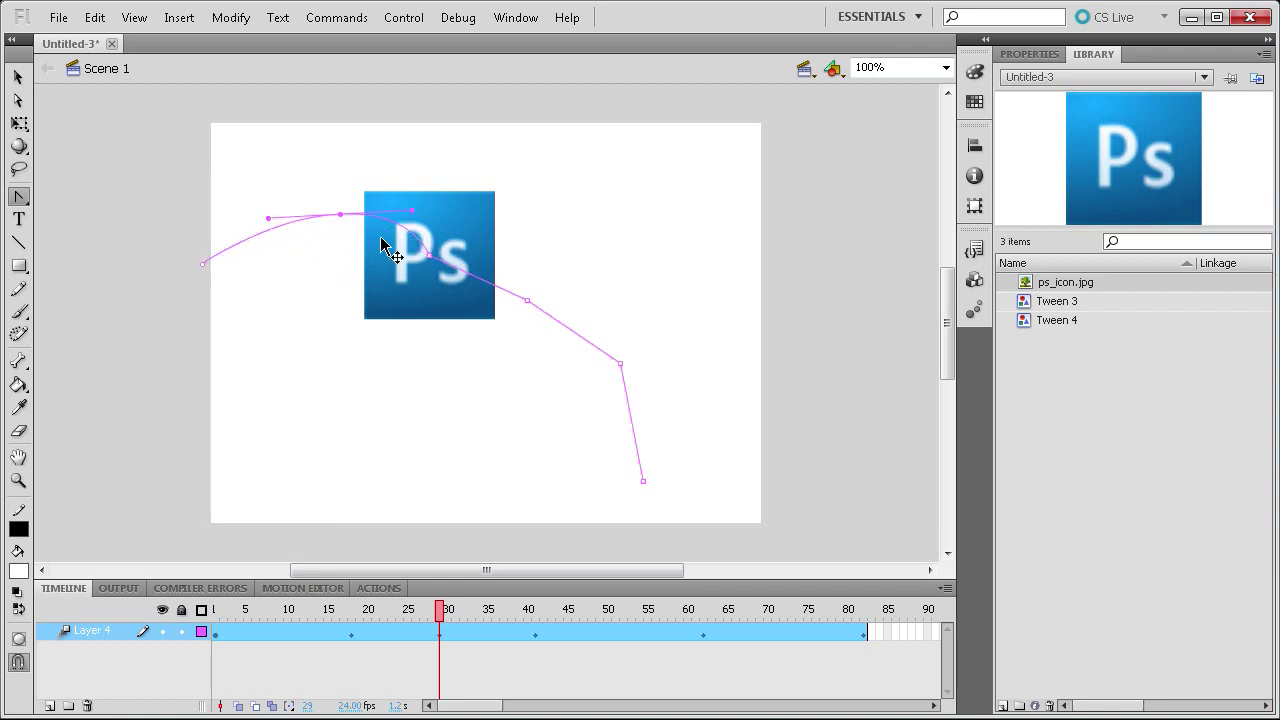
pyautogui.moveTo(432, 258)
pyautogui.mouseDown()
pyautogui.moveTo(508, 278)
pyautogui.moveTo(489, 117)
pyautogui.mouseUp()
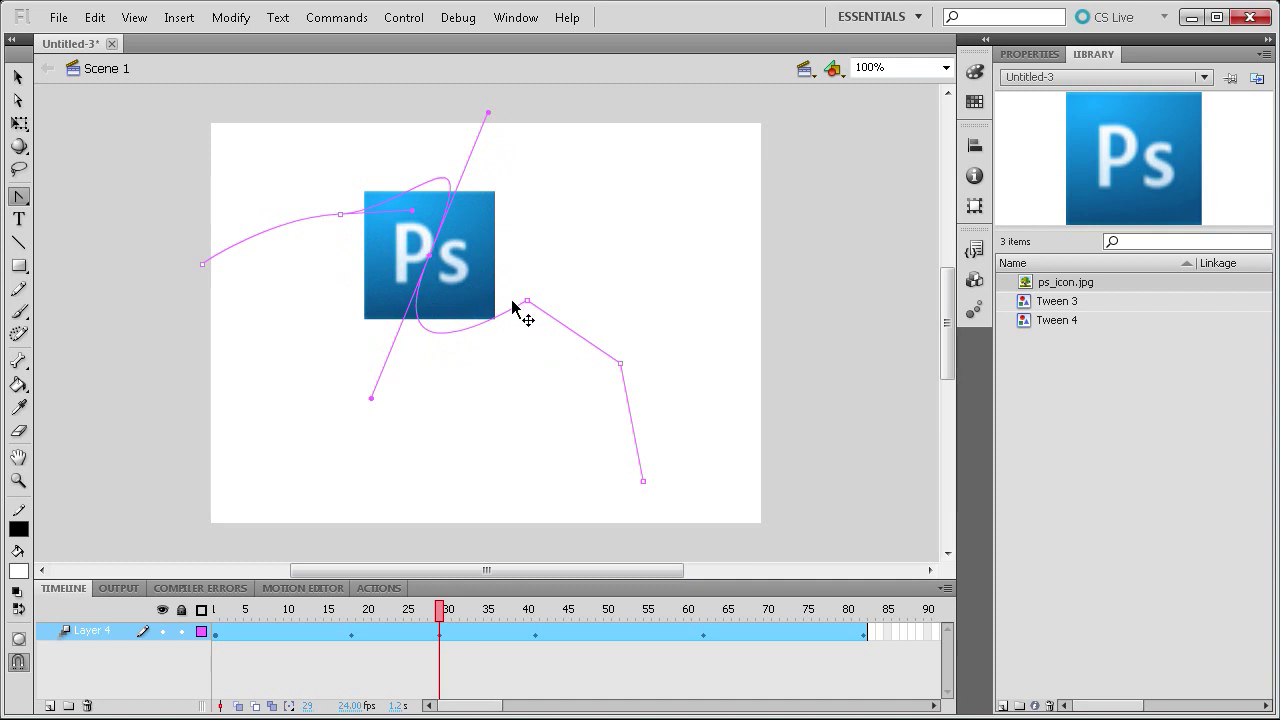
pyautogui.moveTo(527, 301); pyautogui.dragTo(471, 311)
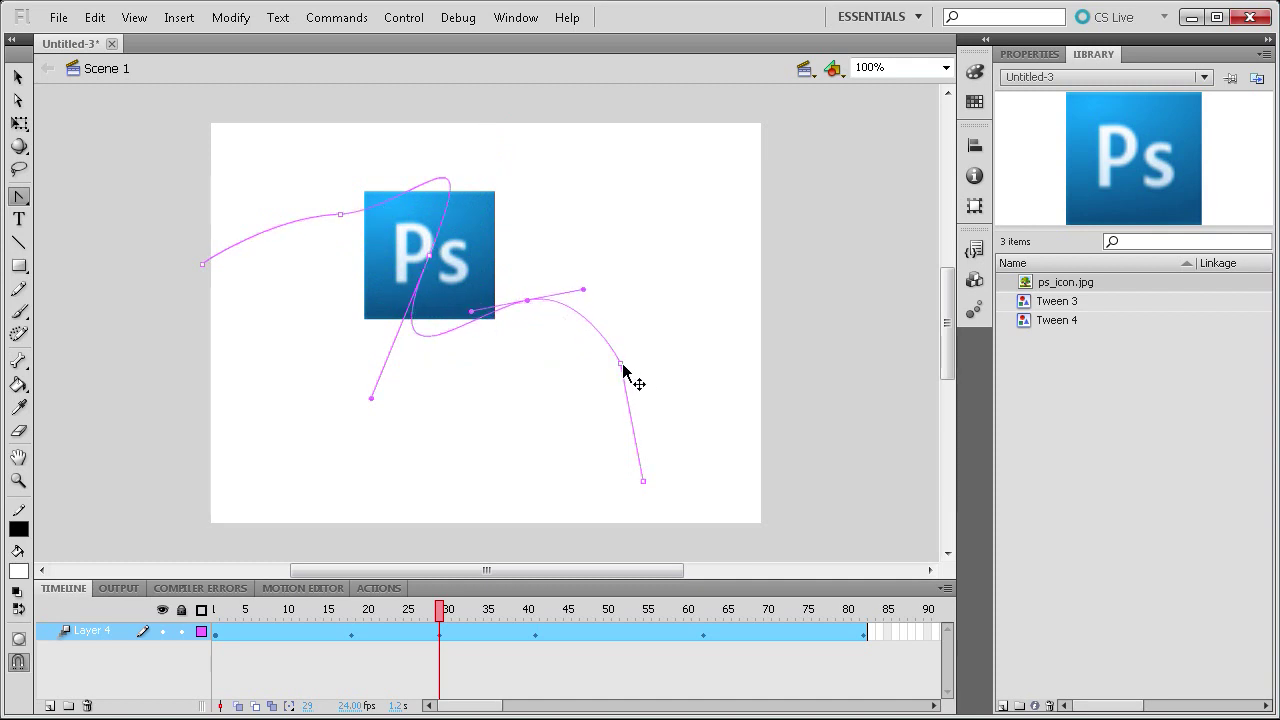
pyautogui.moveTo(620, 365); pyautogui.dragTo(647, 297)
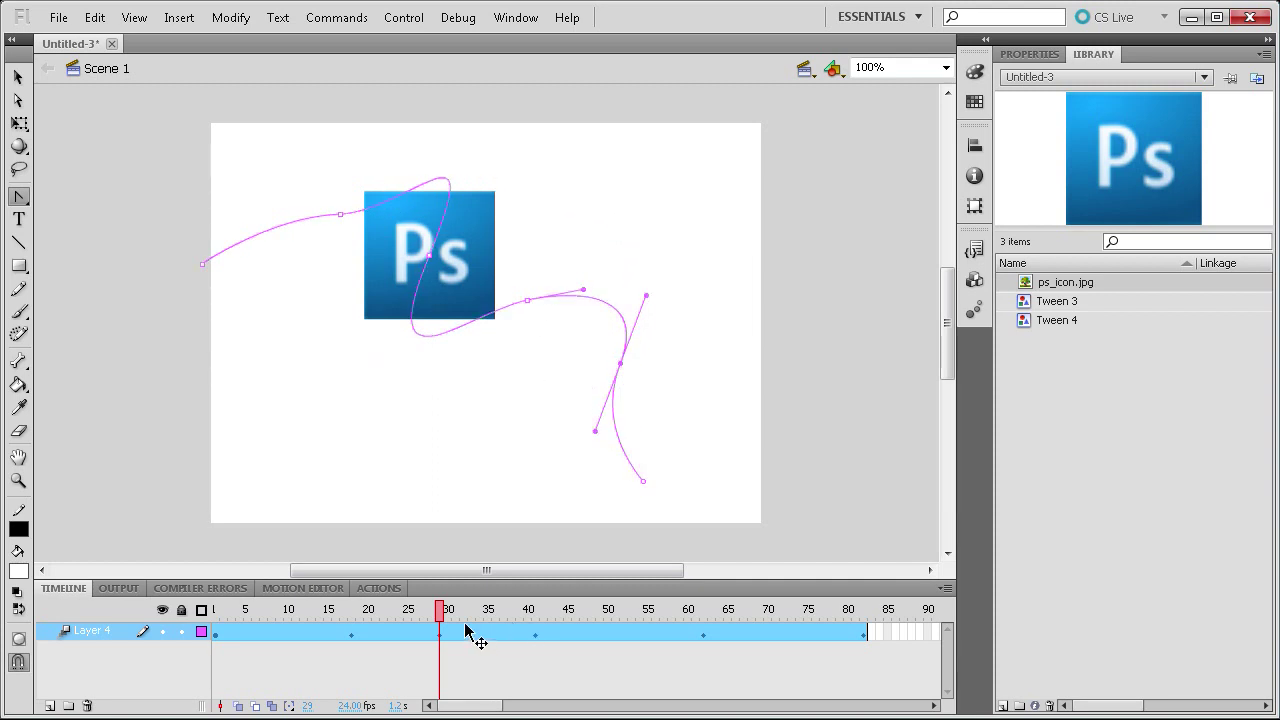
pyautogui.moveTo(440, 620); pyautogui.dragTo(337, 671)
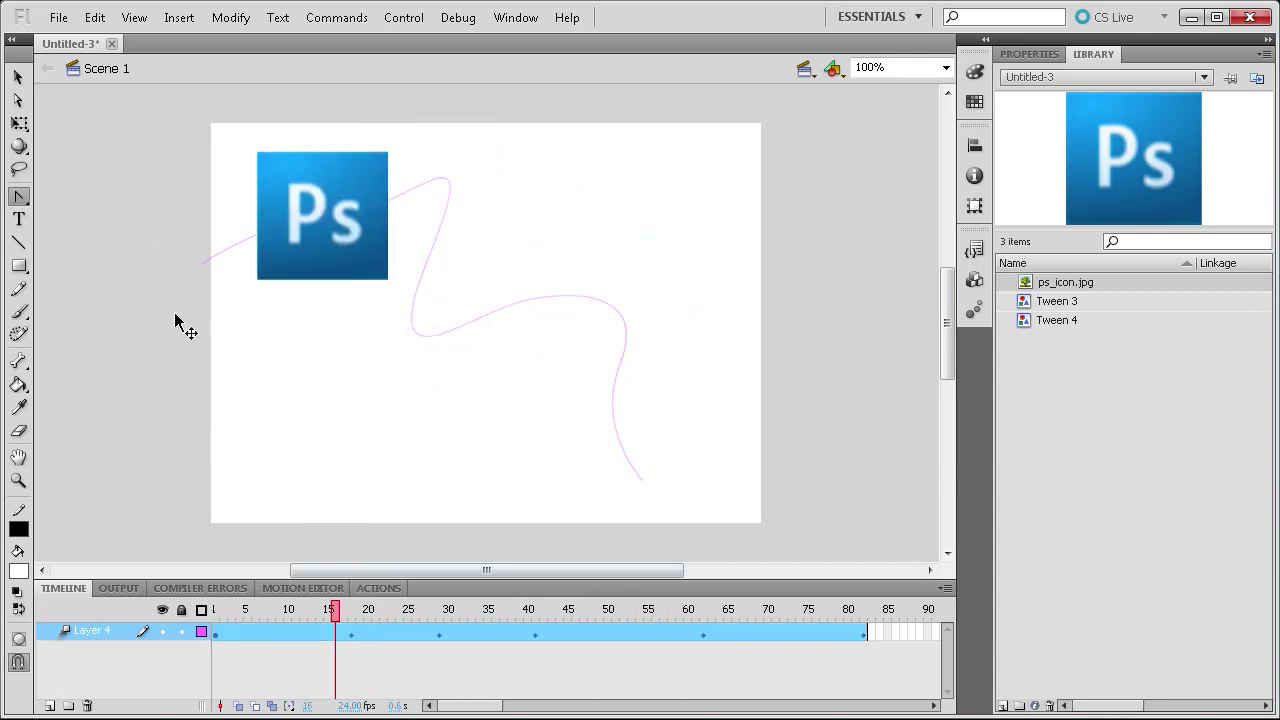
# Examine the tween's property graphs from frame 1 in an enlarged Motion Editor, then shrink it to bring the stage back into view.
pyautogui.click(278, 589)
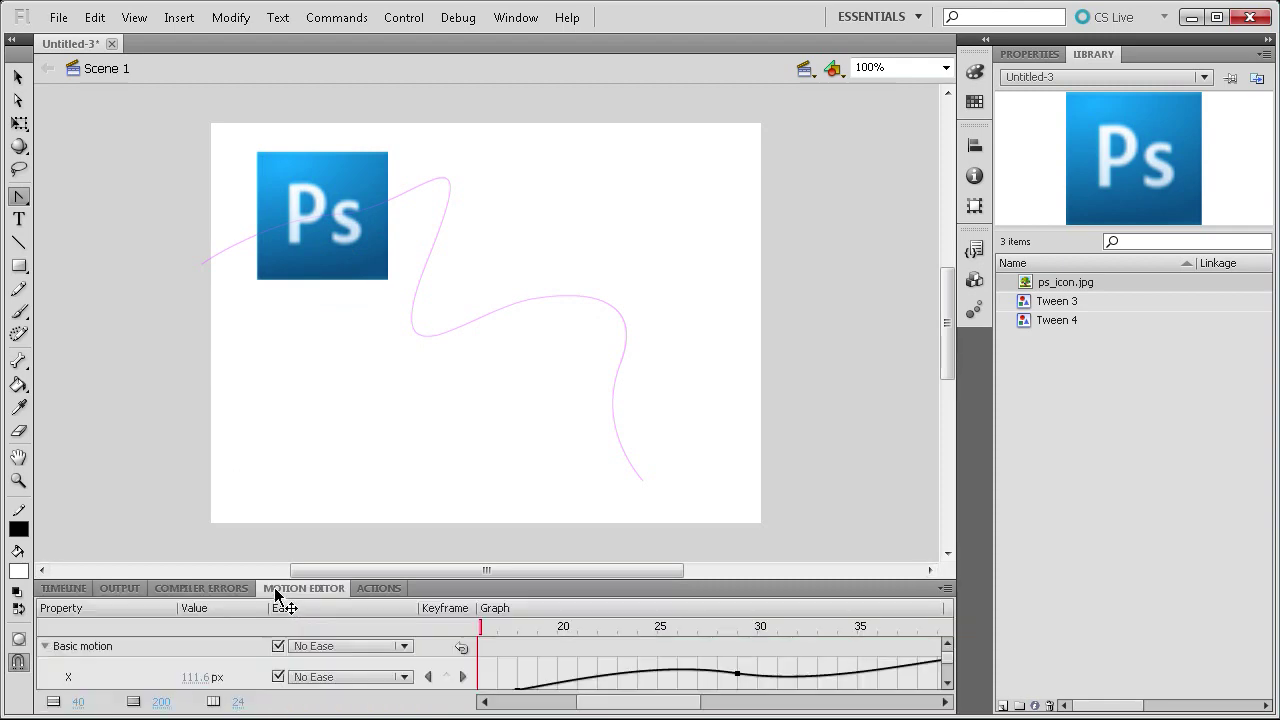
pyautogui.moveTo(698, 586); pyautogui.dragTo(659, 154)
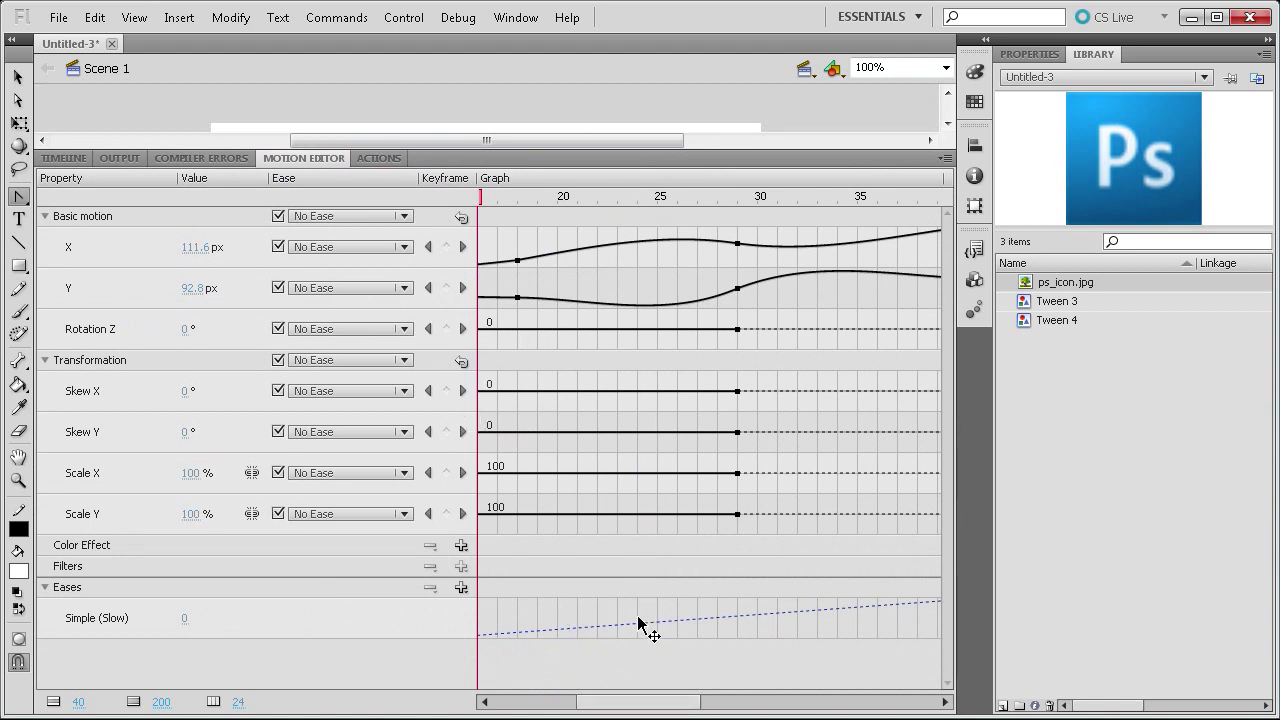
pyautogui.moveTo(612, 708); pyautogui.dragTo(512, 703)
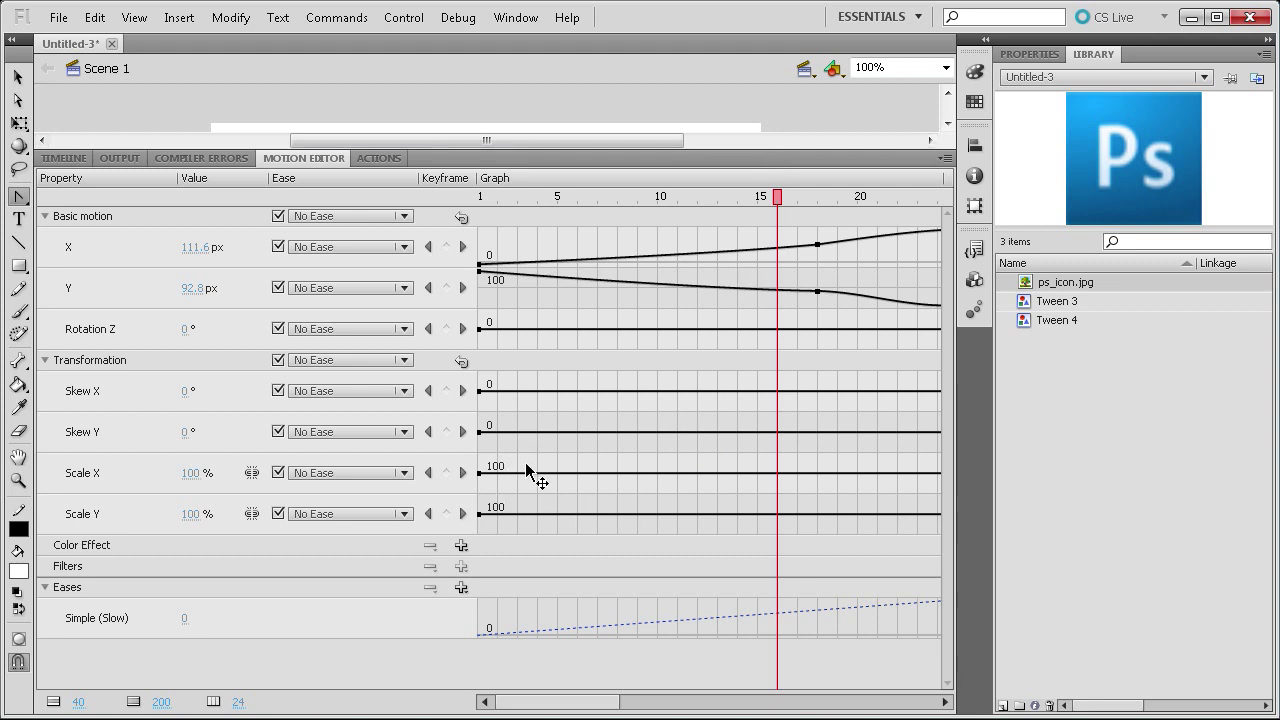
pyautogui.rightClick(580, 477)
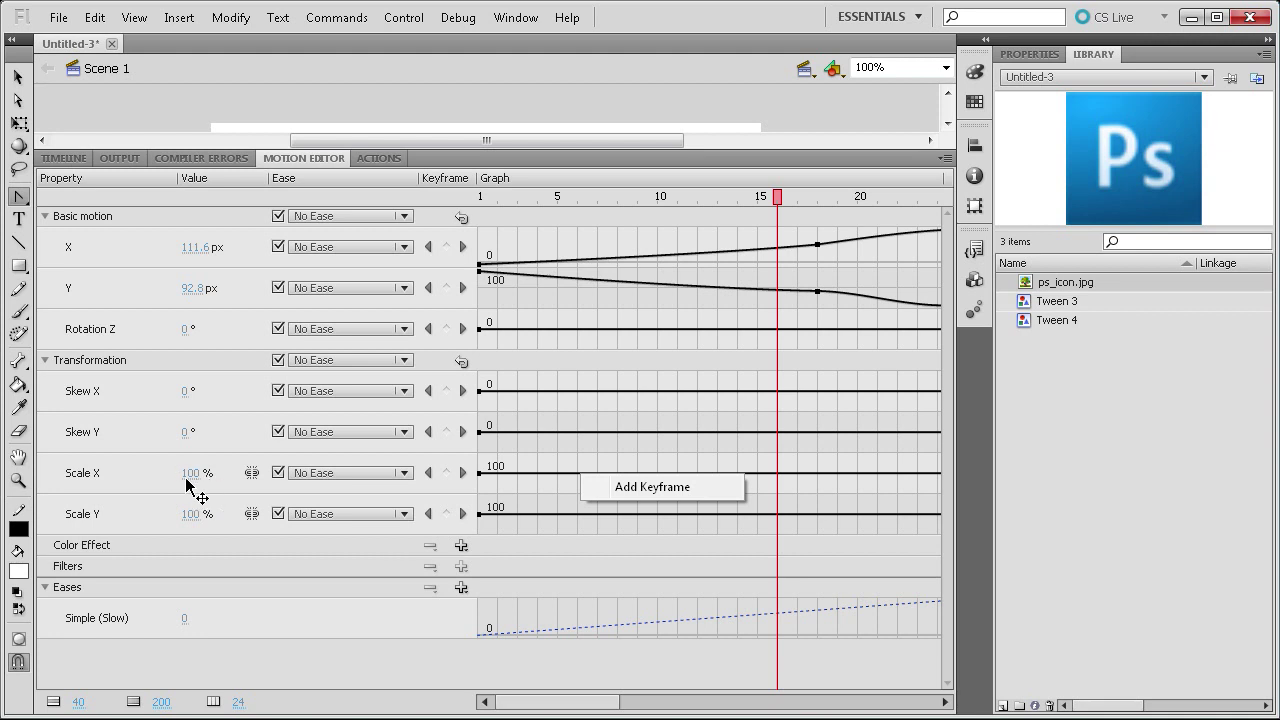
pyautogui.click(710, 146)
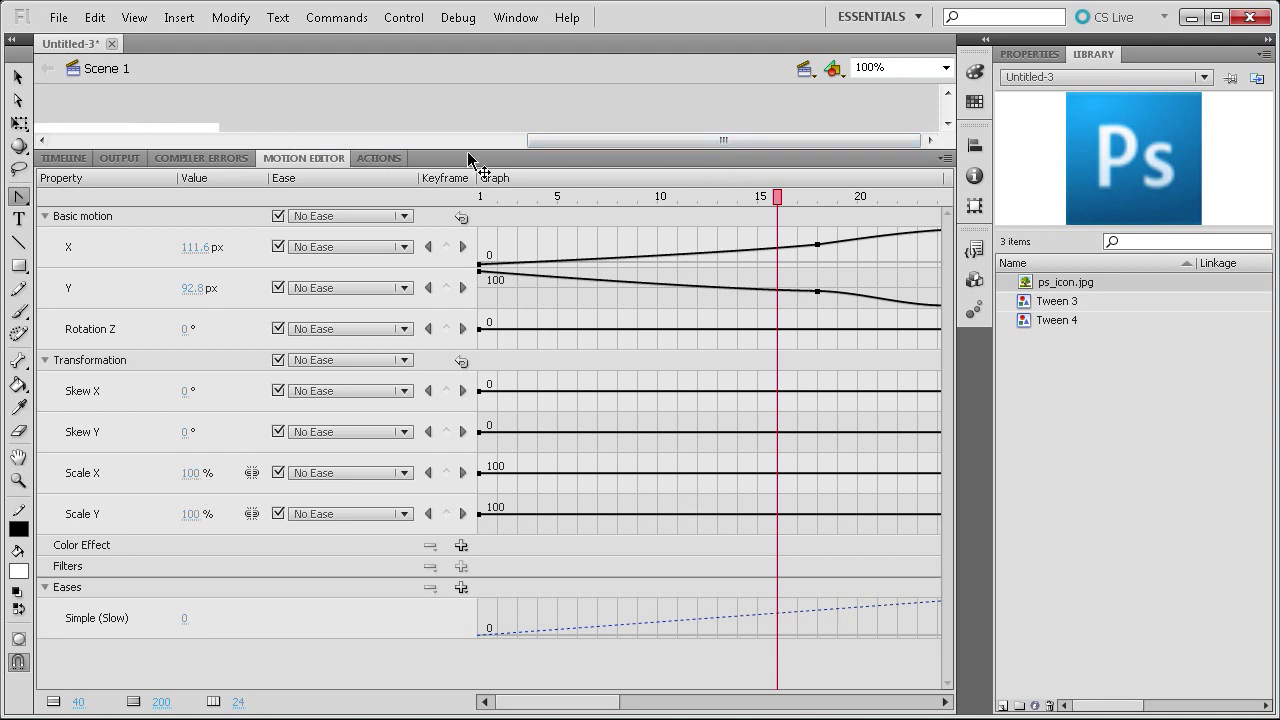
pyautogui.moveTo(469, 151); pyautogui.dragTo(444, 593)
pyautogui.moveTo(607, 583); pyautogui.dragTo(320, 586)
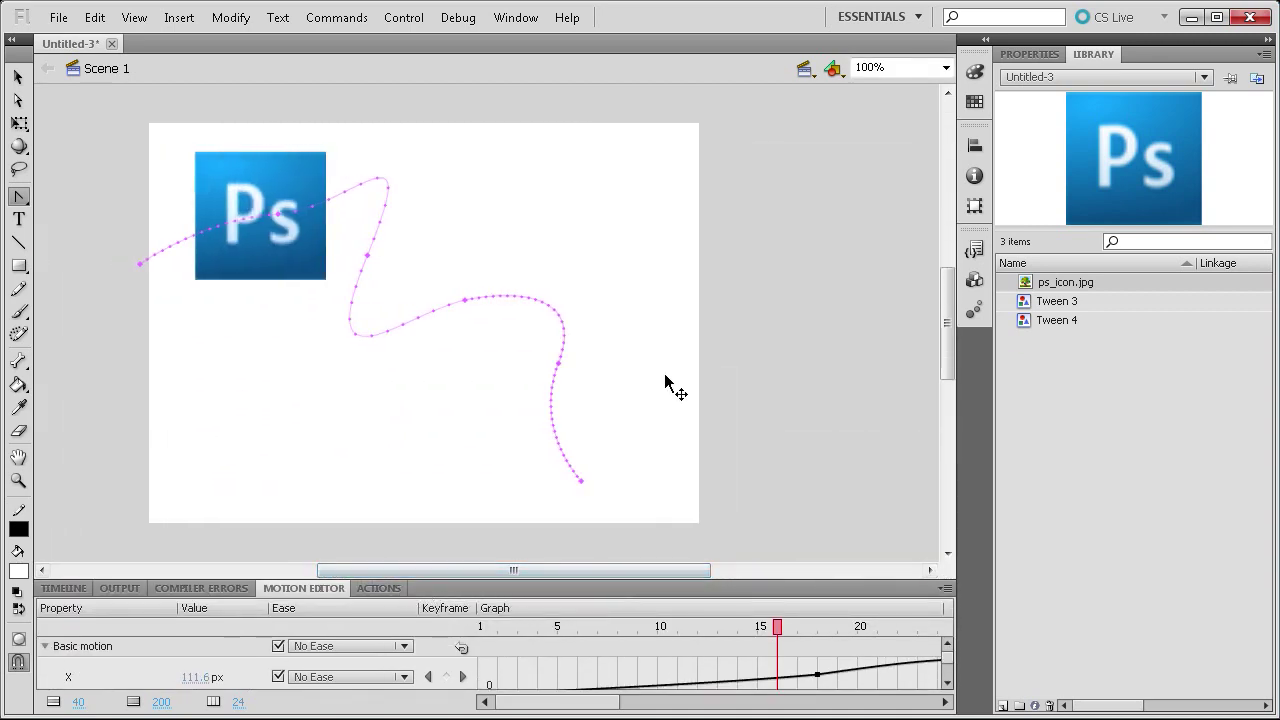